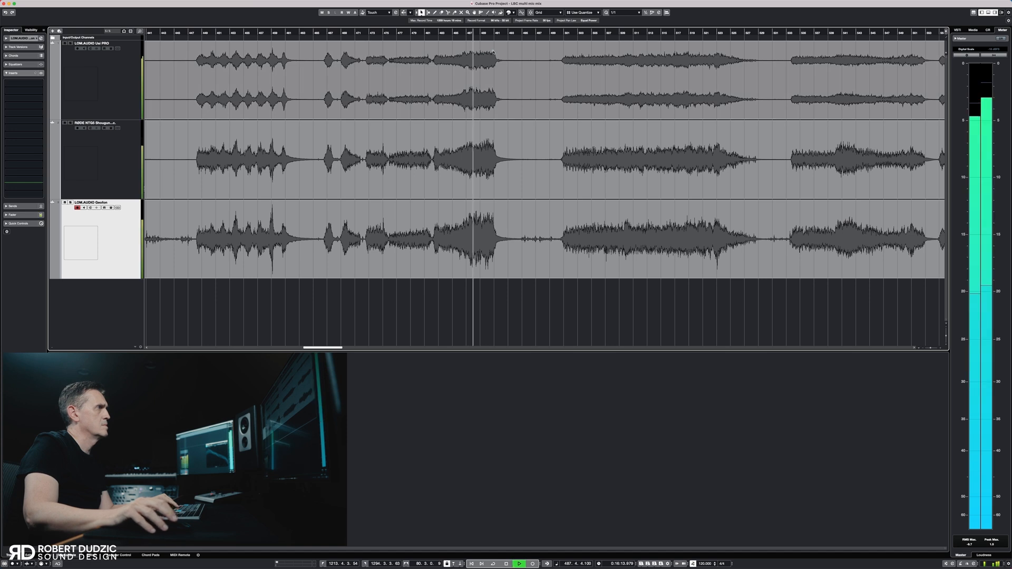
scroll(493, 51, "right", 10)
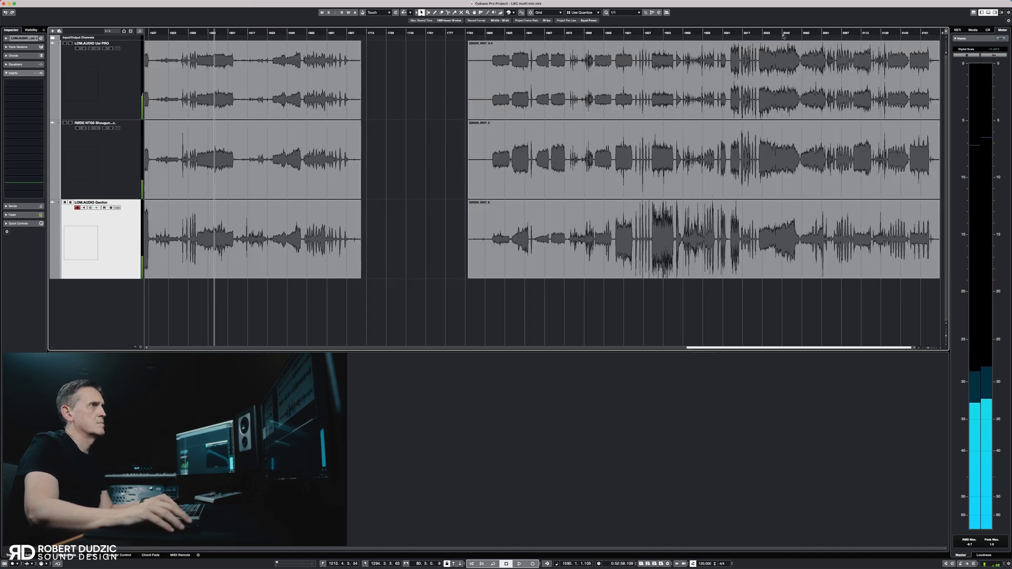
Audition the multi-mic recordings at several positions late in the timeline
key("space")
left_click(782, 33)
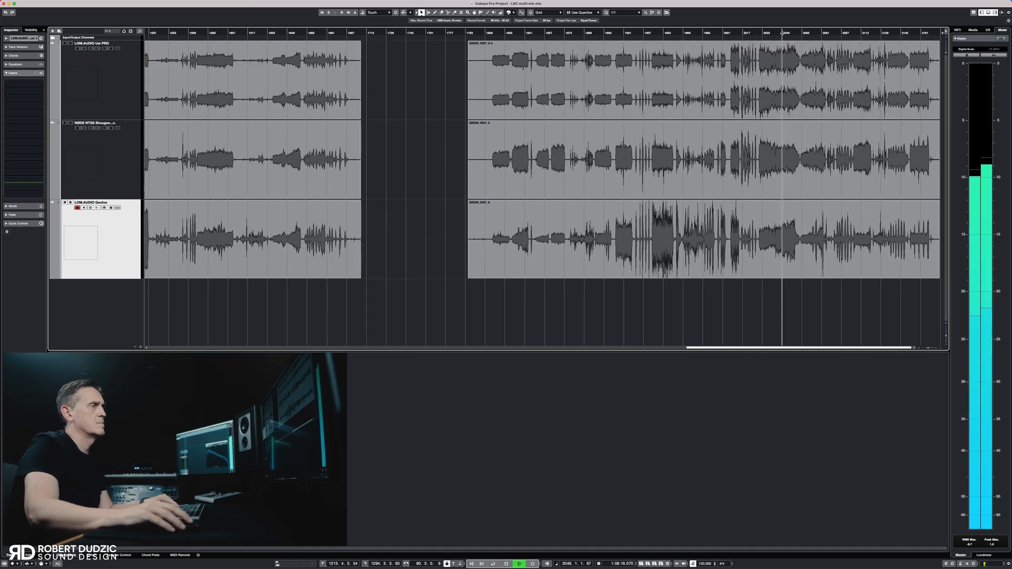
left_click(620, 33)
key("space")
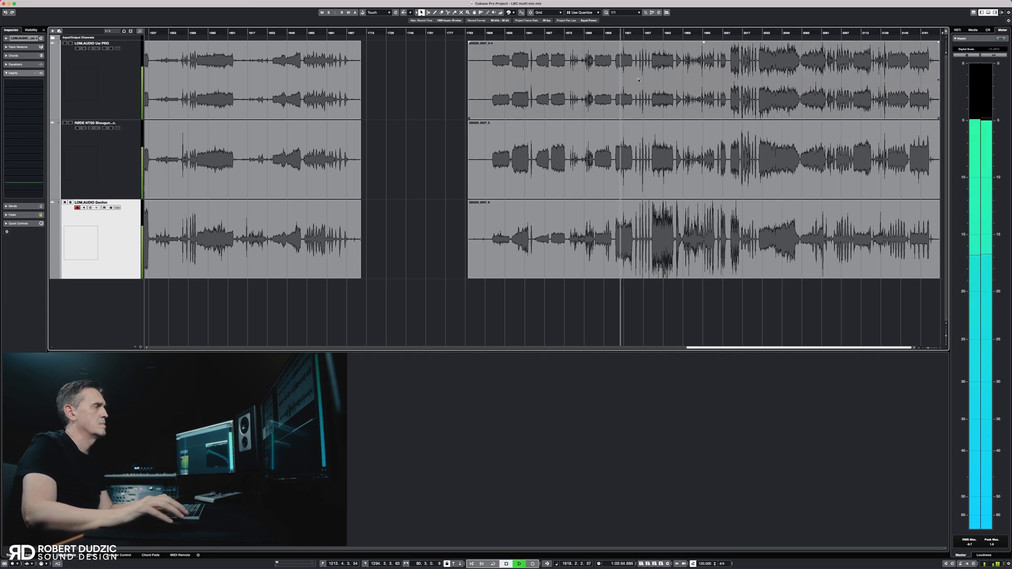
key("space")
scroll(638, 80, "left", 15)
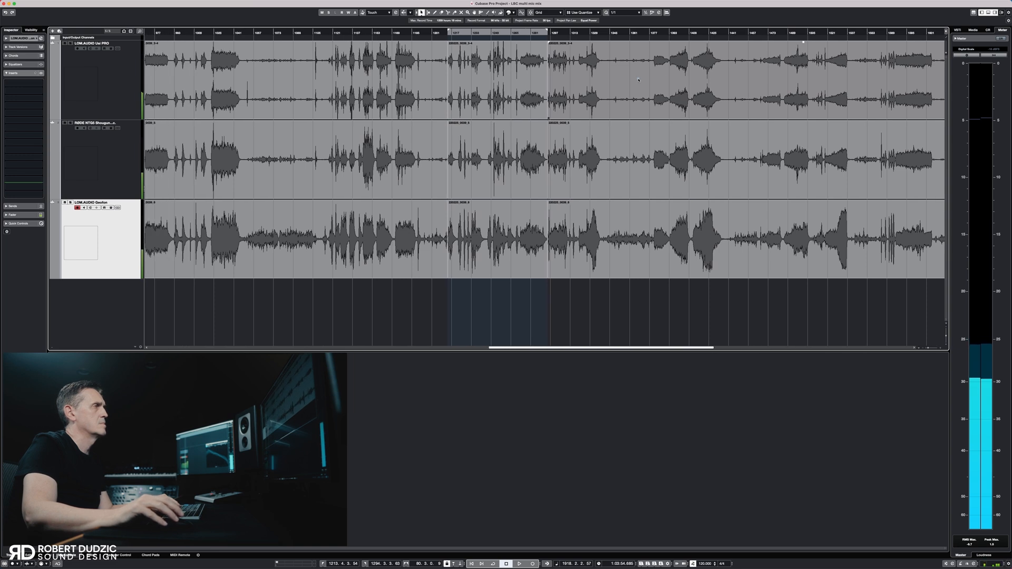
Turn on cycle playback for the middle section between the locators and play into it from its beginning
left_click(461, 32)
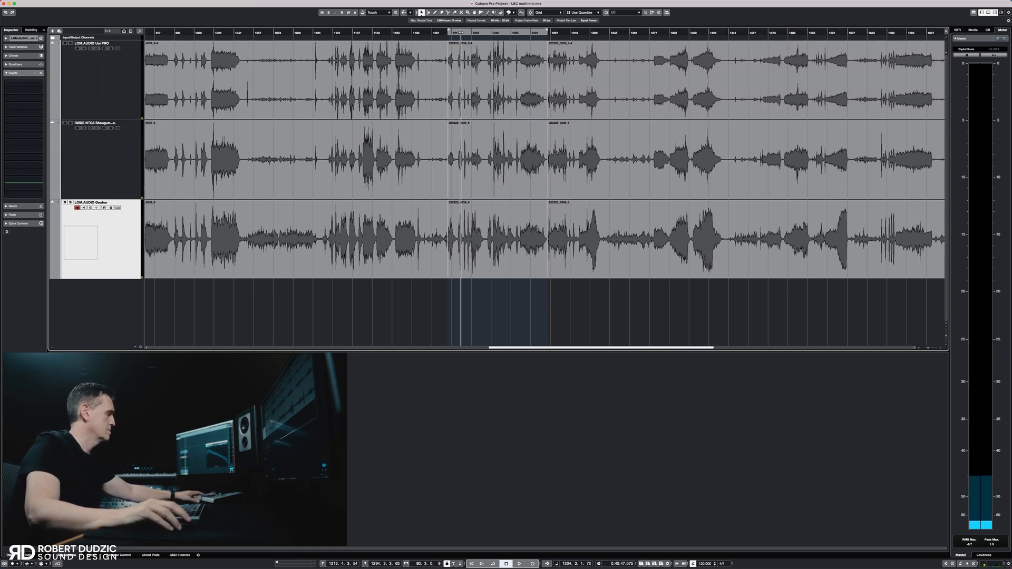
key("KP_Divide")
left_click(446, 34)
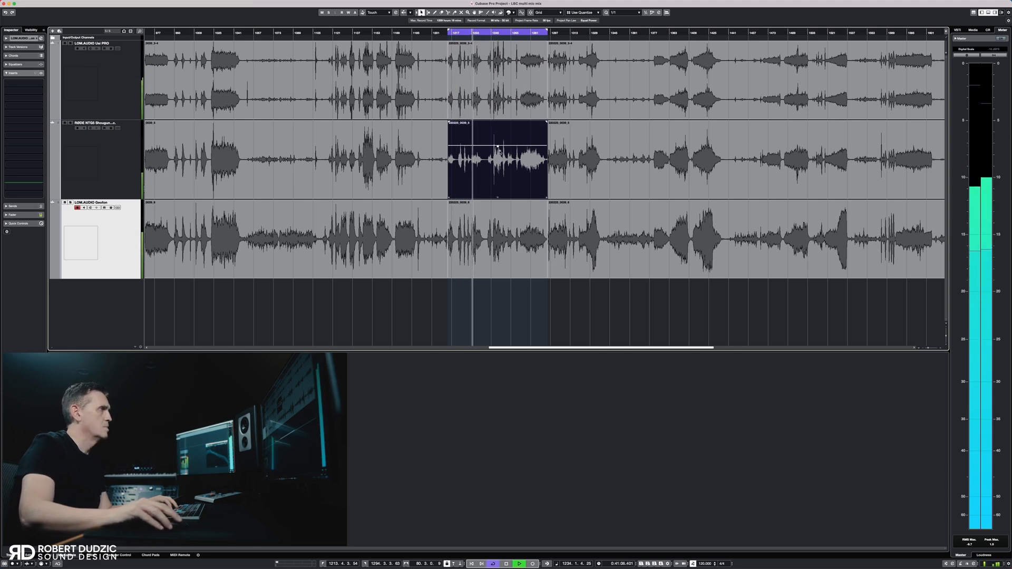
Balance the cycled section by raising the RØDE NTG5 event's volume and lowering the volume of the event on the bottom Geofon track
left_click_drag(497, 145, 497, 138)
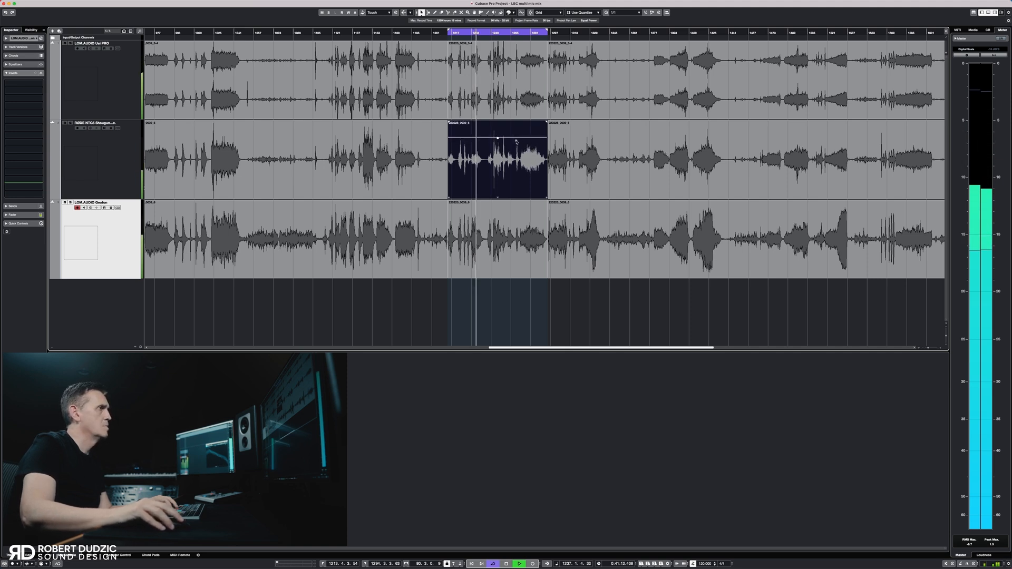
left_click_drag(497, 213, 497, 227)
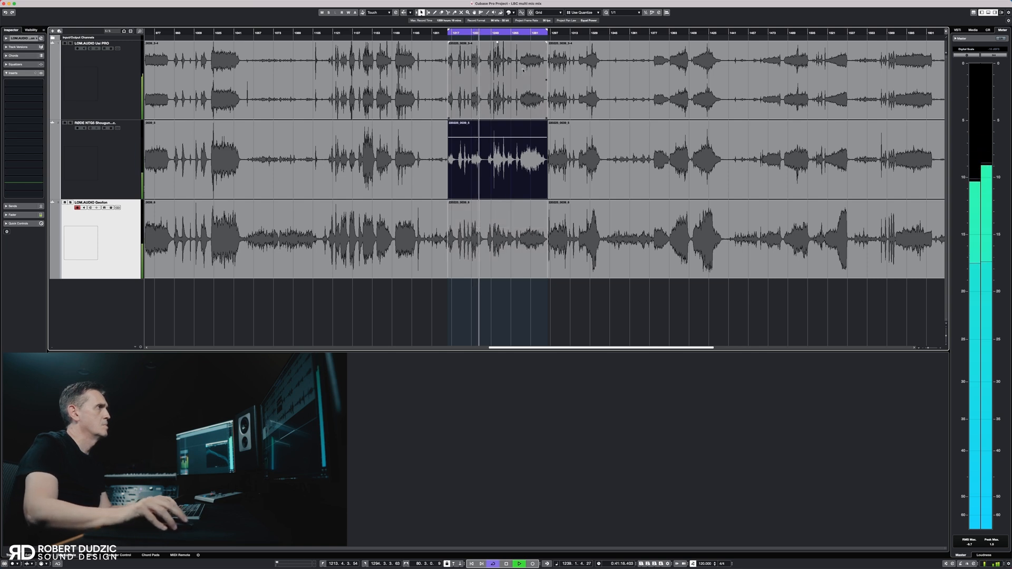
left_click(528, 33)
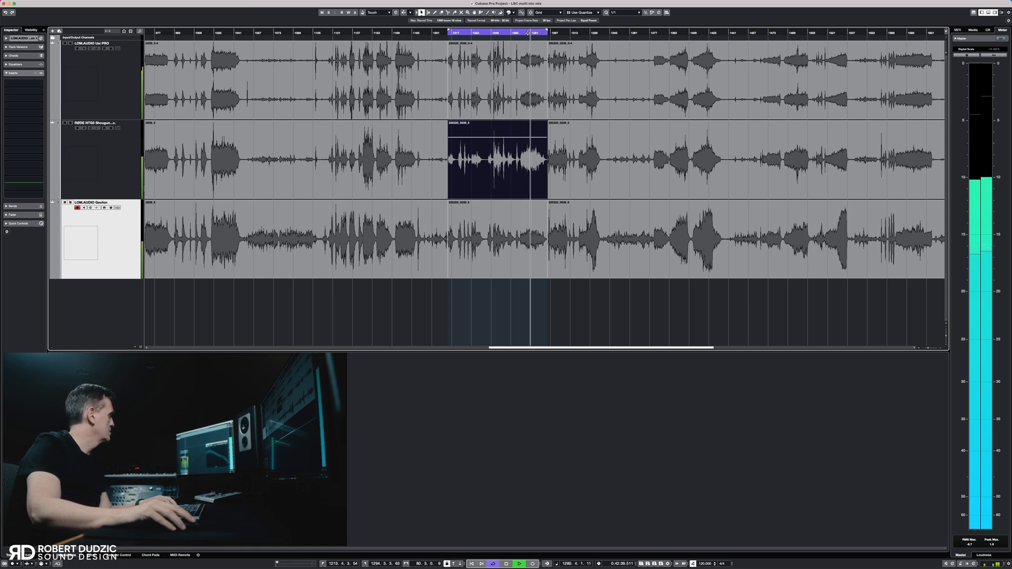
left_click_drag(497, 139, 499, 47)
Audition the rebalanced section and compare it with the recordings just before and after it
left_click(496, 32)
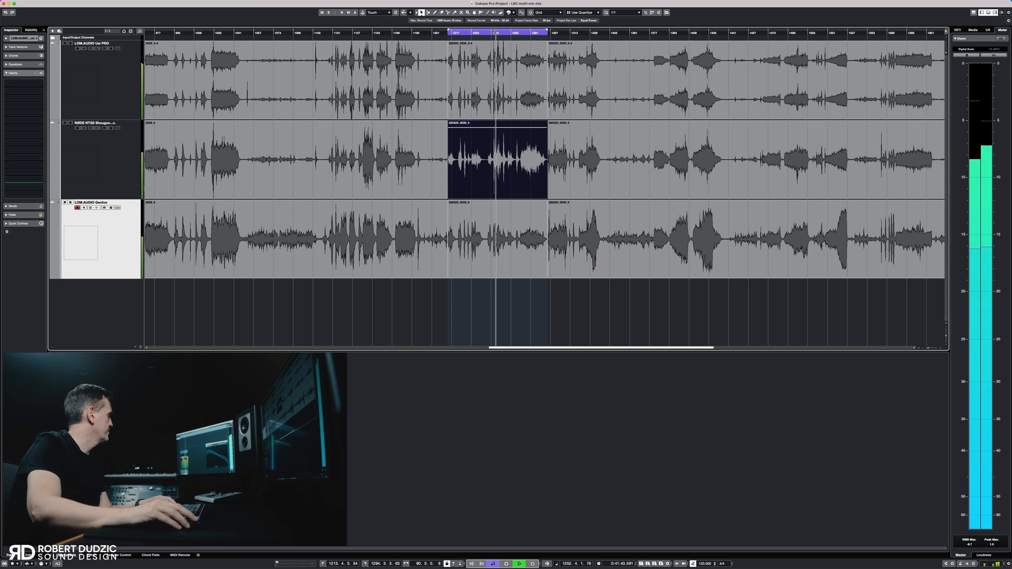
left_click(402, 37)
left_click(402, 34)
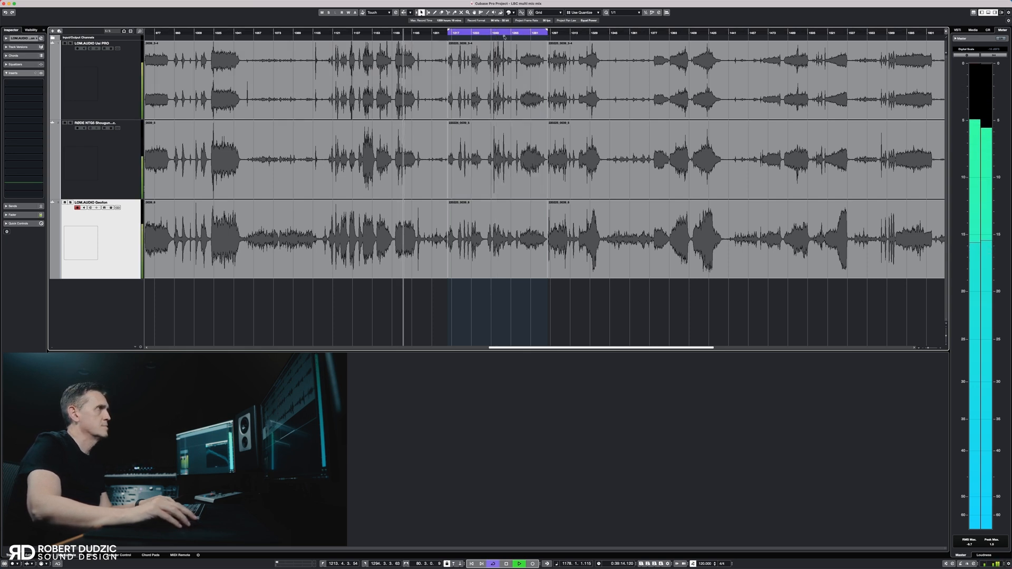
left_click(590, 33)
left_click(526, 33)
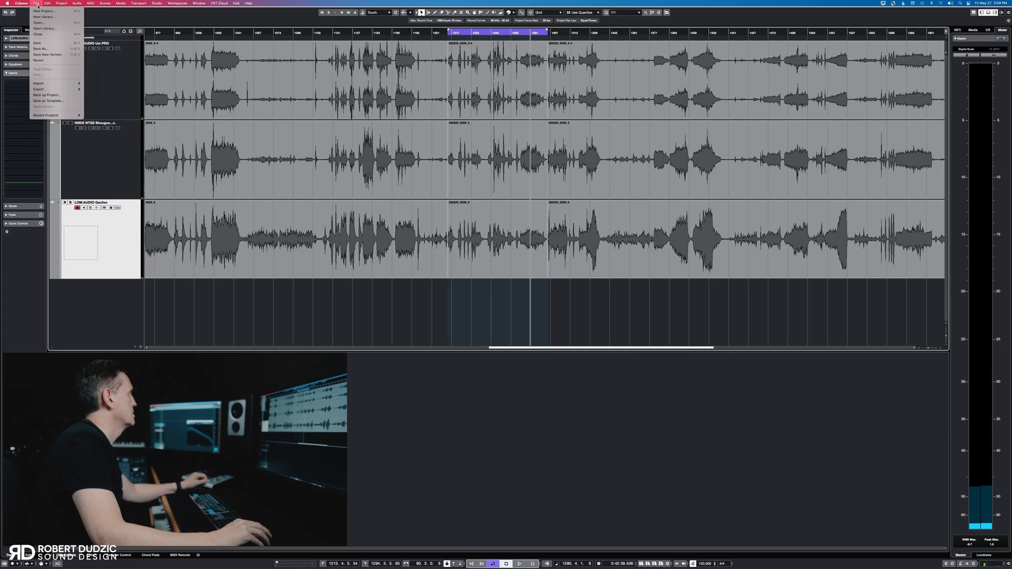
Export the cycled section from Stereo Out as a Wave mixdown and bring it into the project in place of the mic tracks
mouse_move(58, 92)
left_click(105, 89)
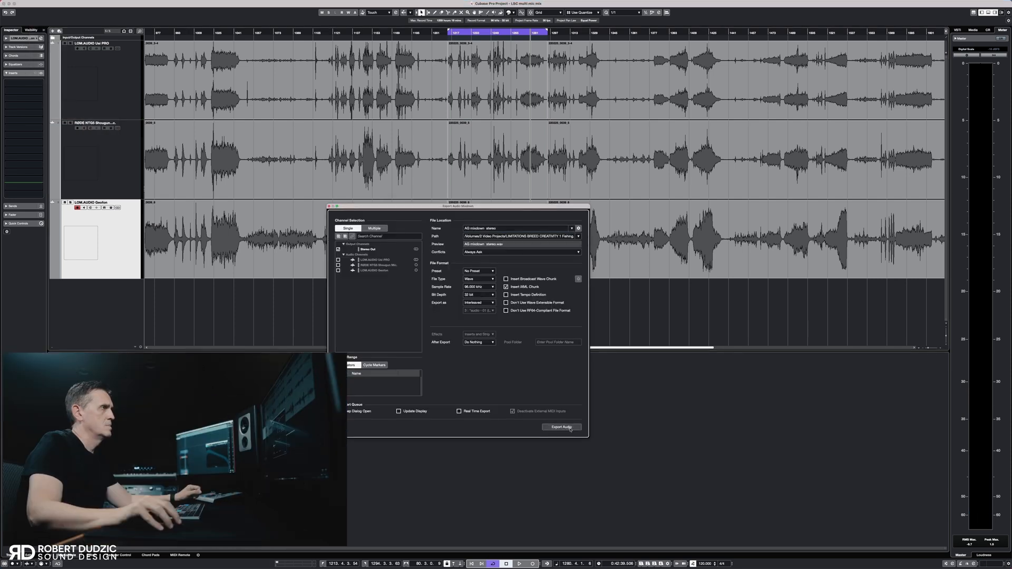
left_click(561, 427)
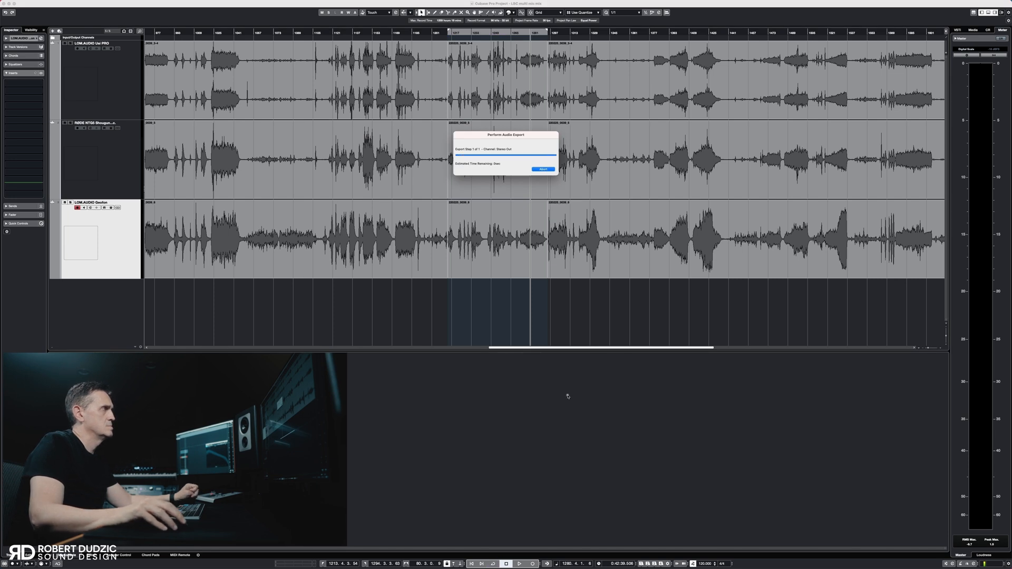
left_click(124, 118)
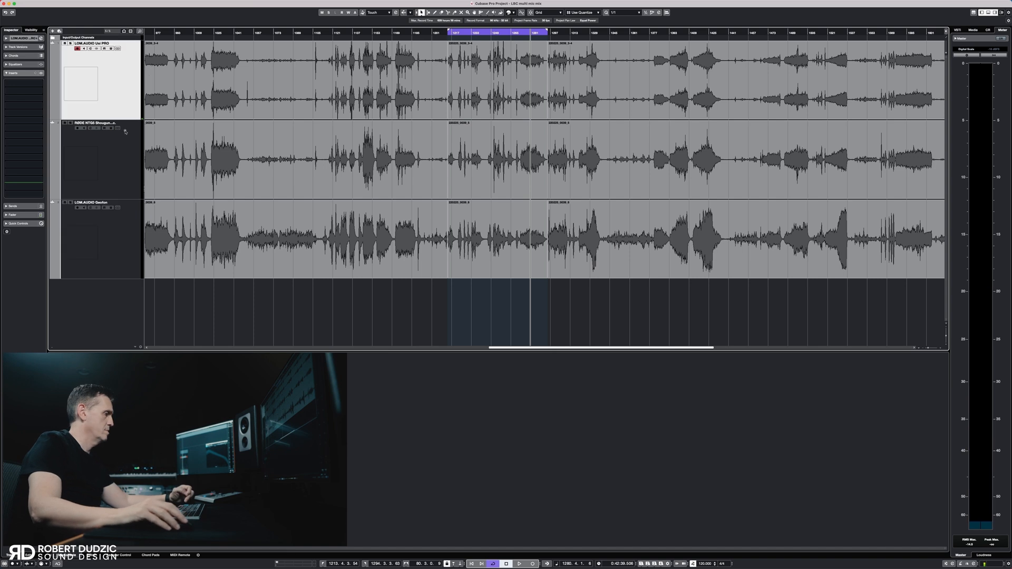
left_click(553, 173)
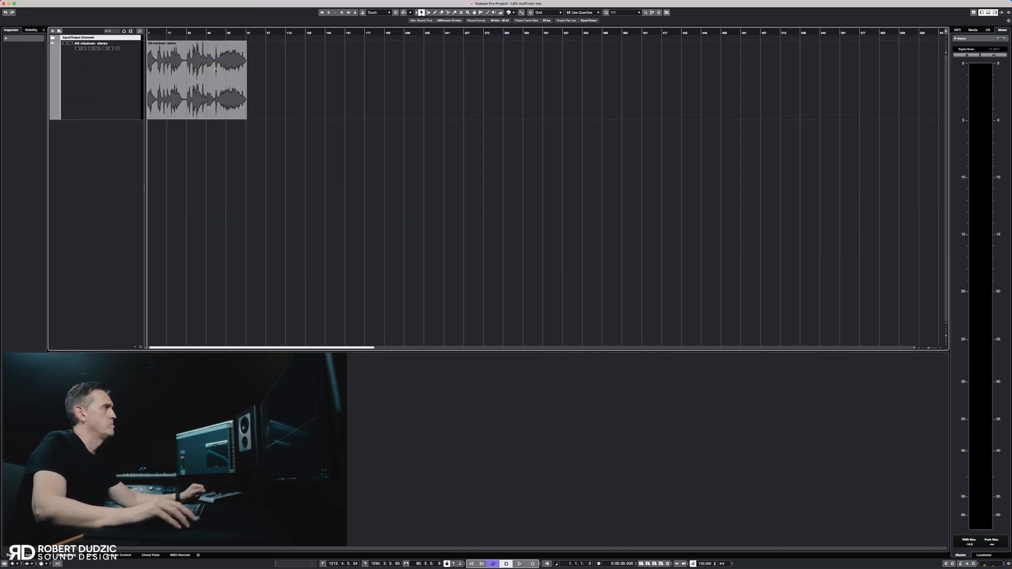
Audition the imported stereo mixdown from its middle and from its second sound
left_click(215, 69)
left_click(192, 32)
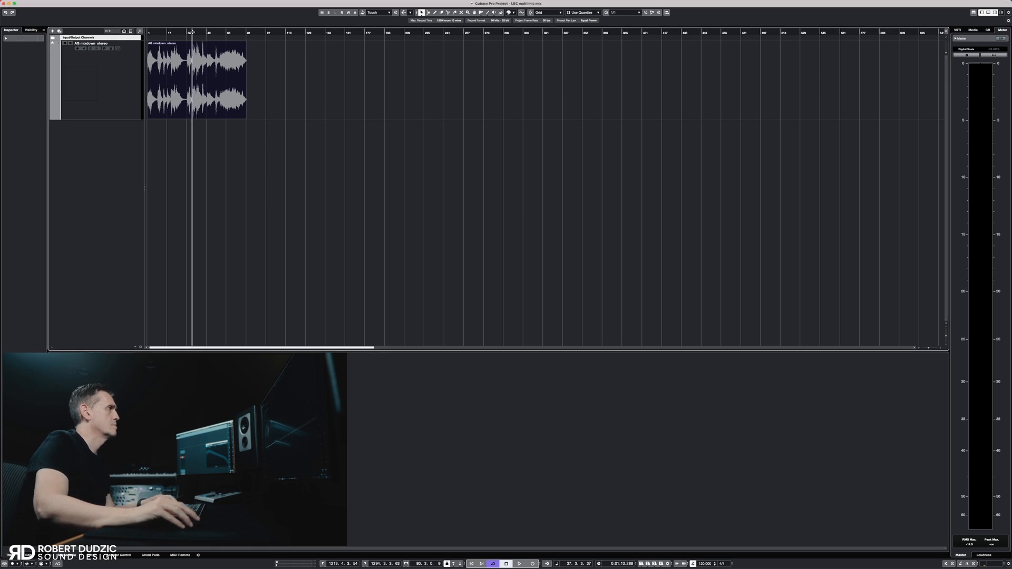
key("space")
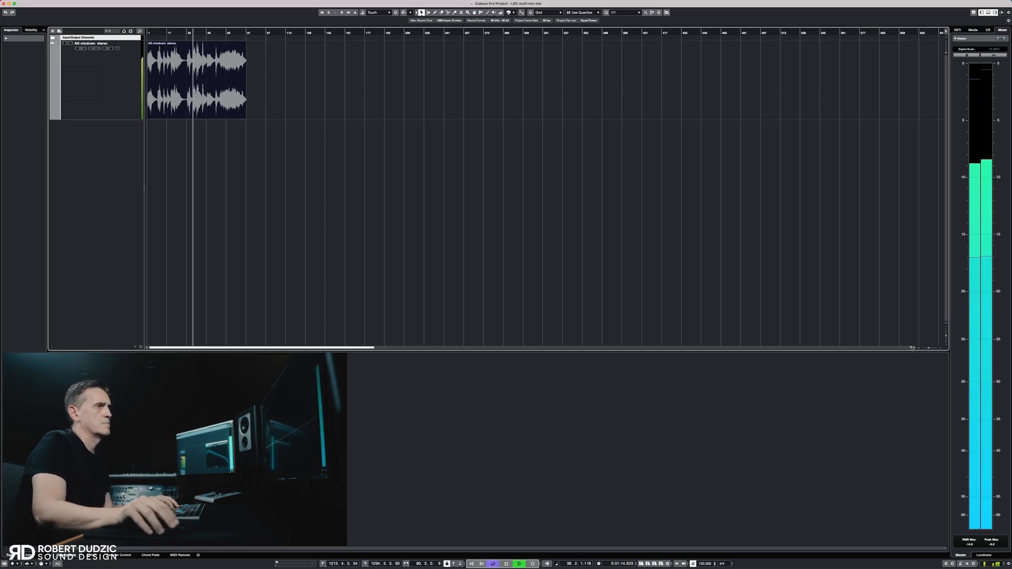
left_click_drag(924, 349, 932, 350)
left_click_drag(931, 349, 933, 349)
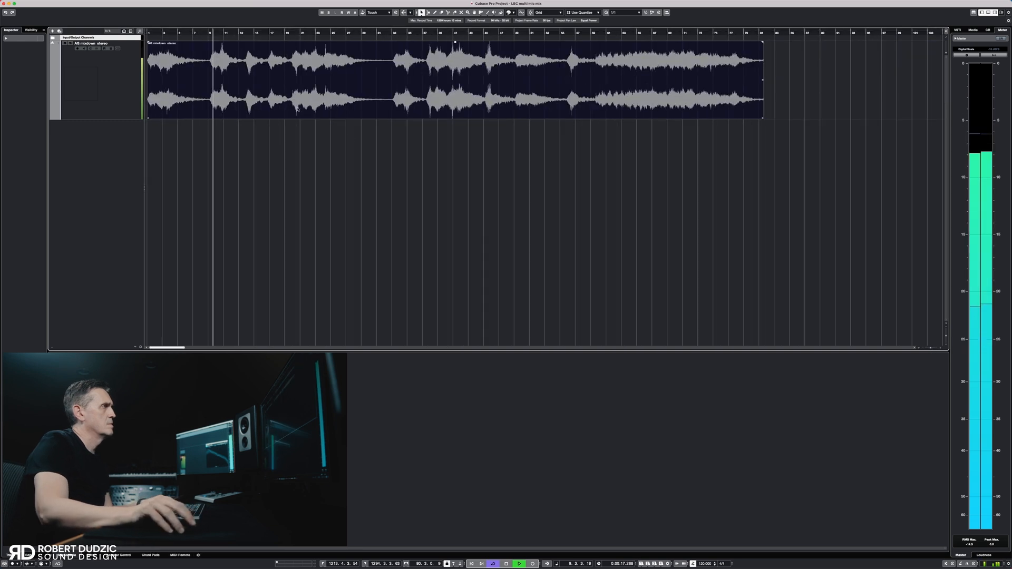
key("space")
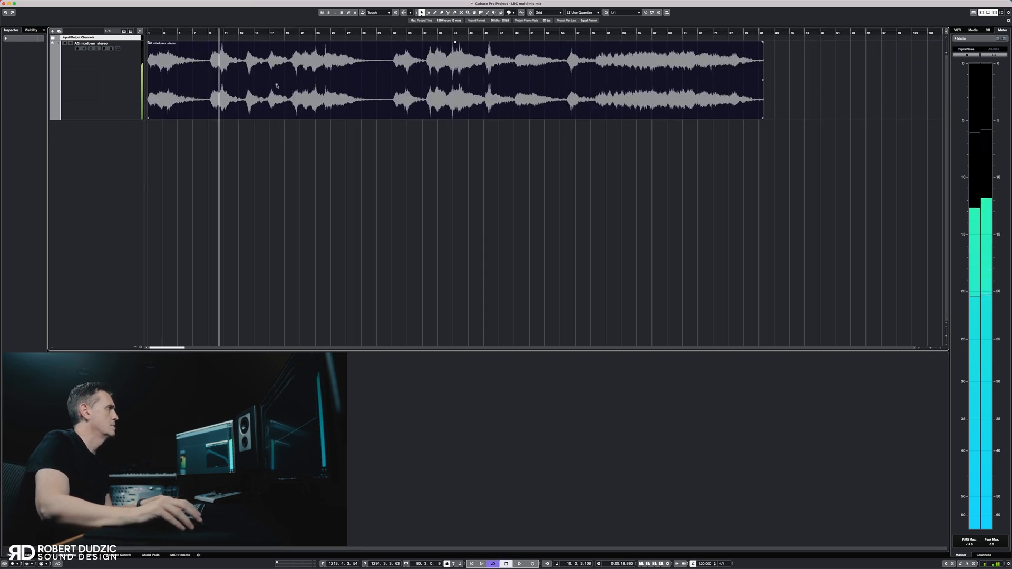
Split the stereo mixdown just before each of the second to sixth sounds, listening for the cut points
left_click(225, 92)
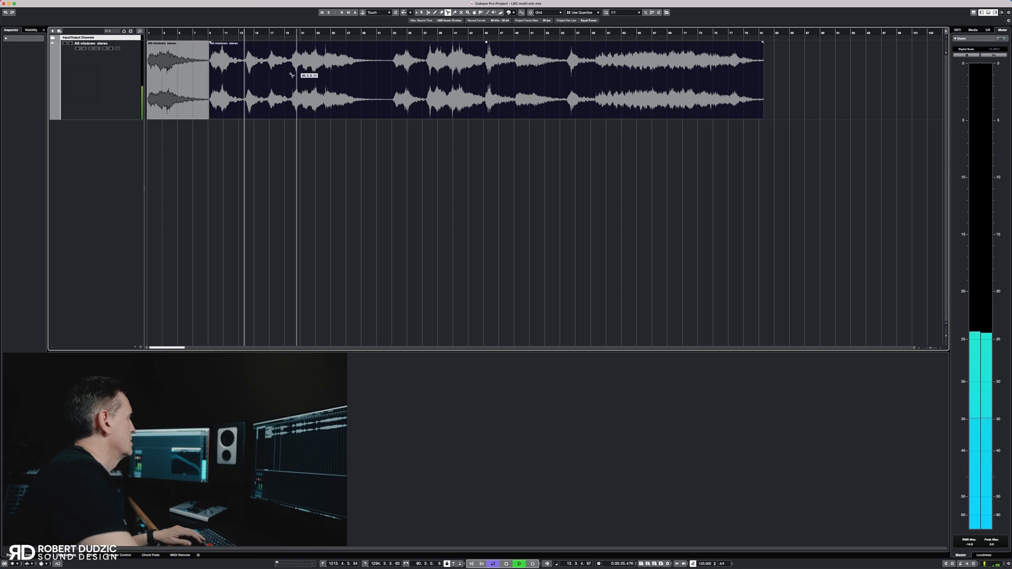
key("space")
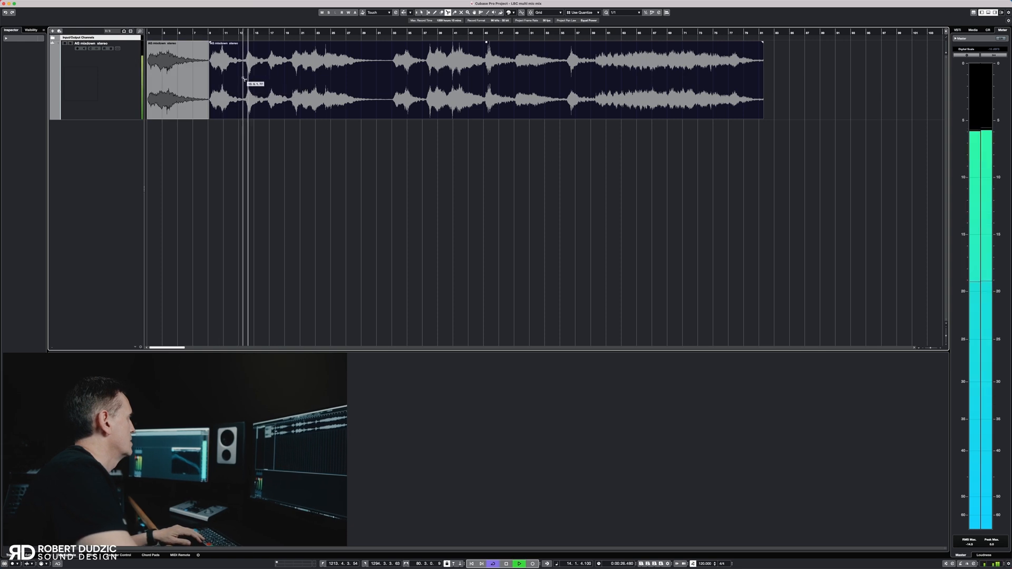
key("space")
left_click(243, 78)
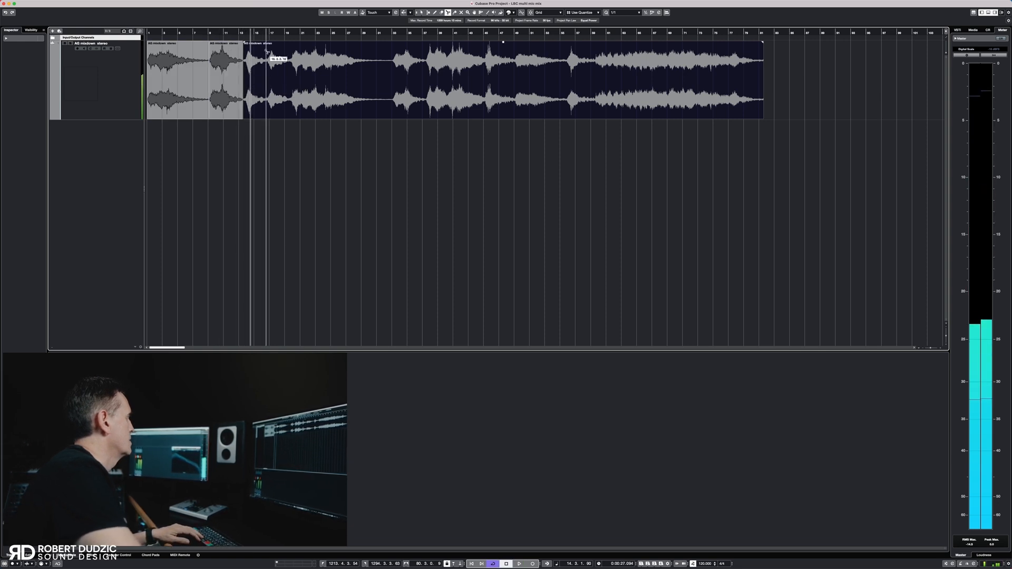
left_click(266, 32)
key("space")
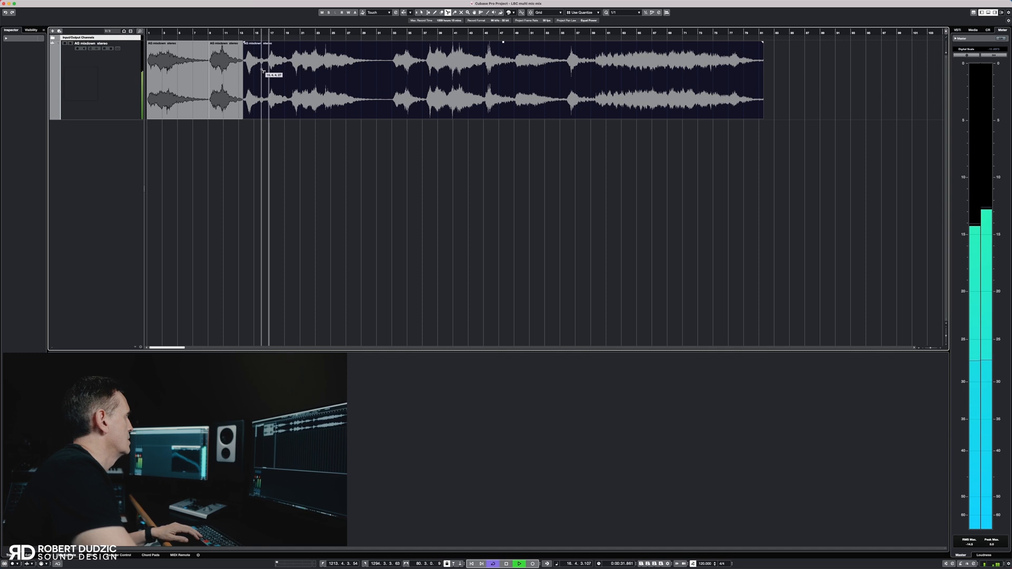
left_click(267, 70)
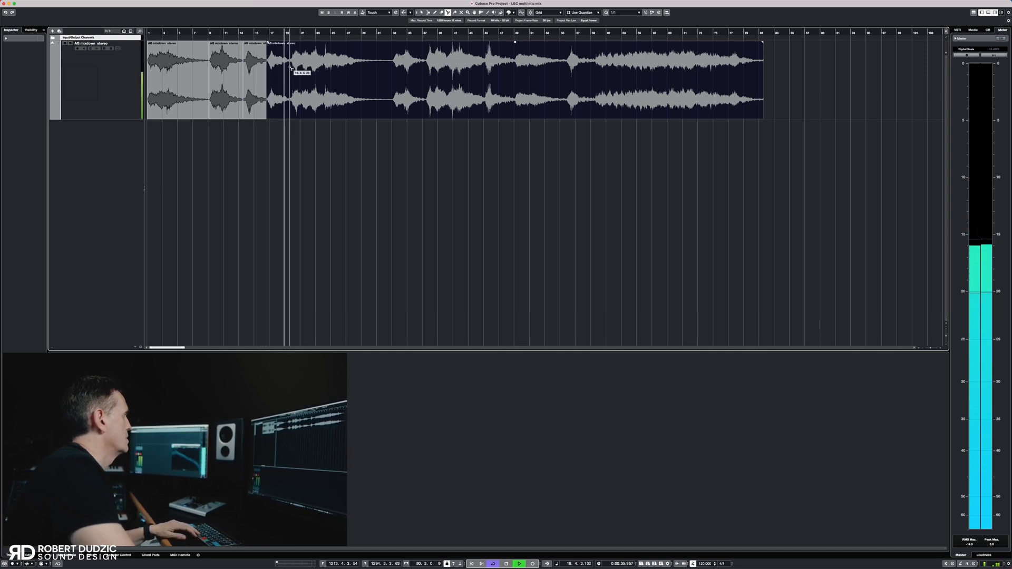
left_click(290, 67)
left_click(391, 79)
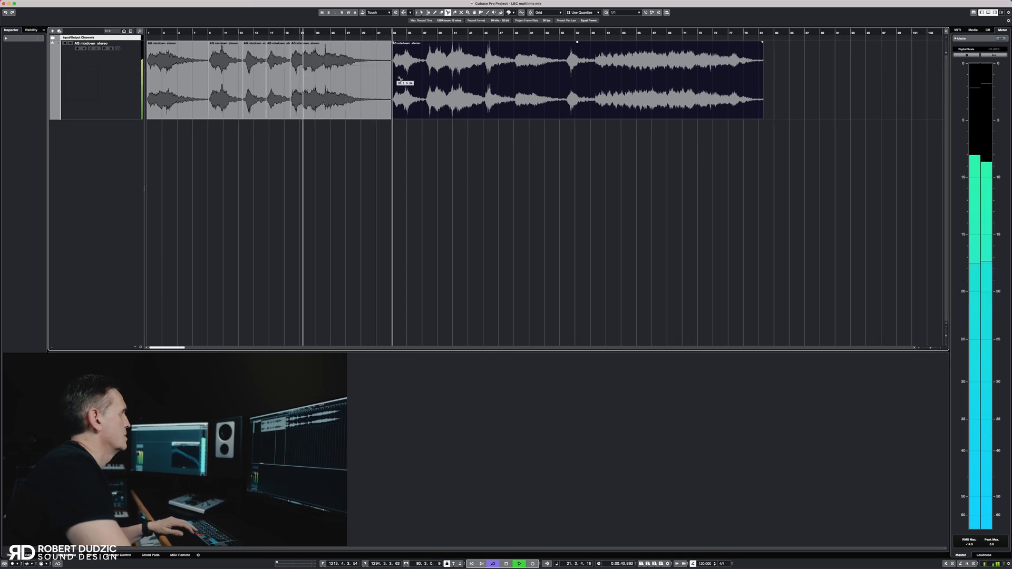
Split the rest of the mixdown just before each of its last five sounds
left_click(427, 83)
left_click(430, 35)
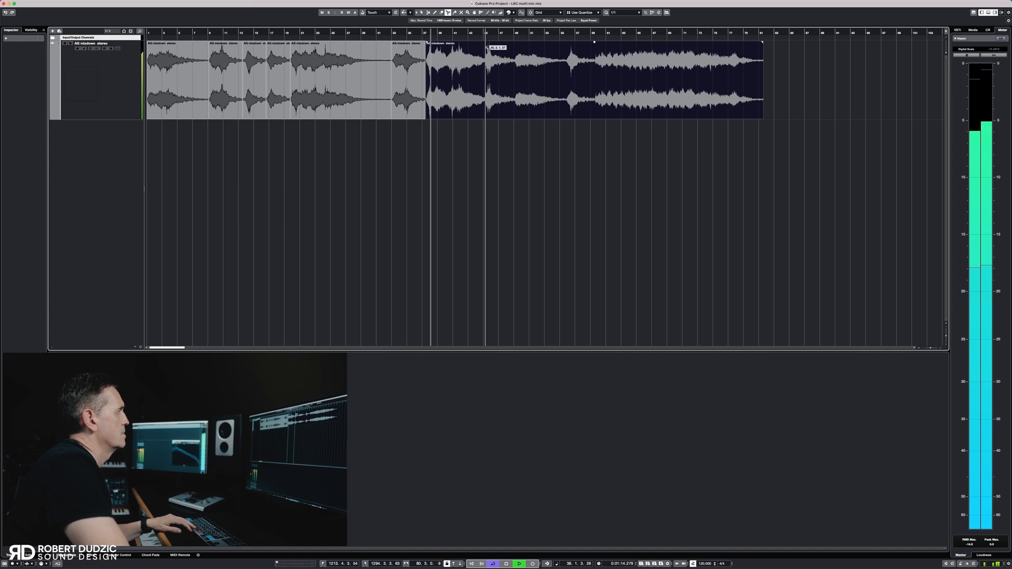
left_click(486, 80)
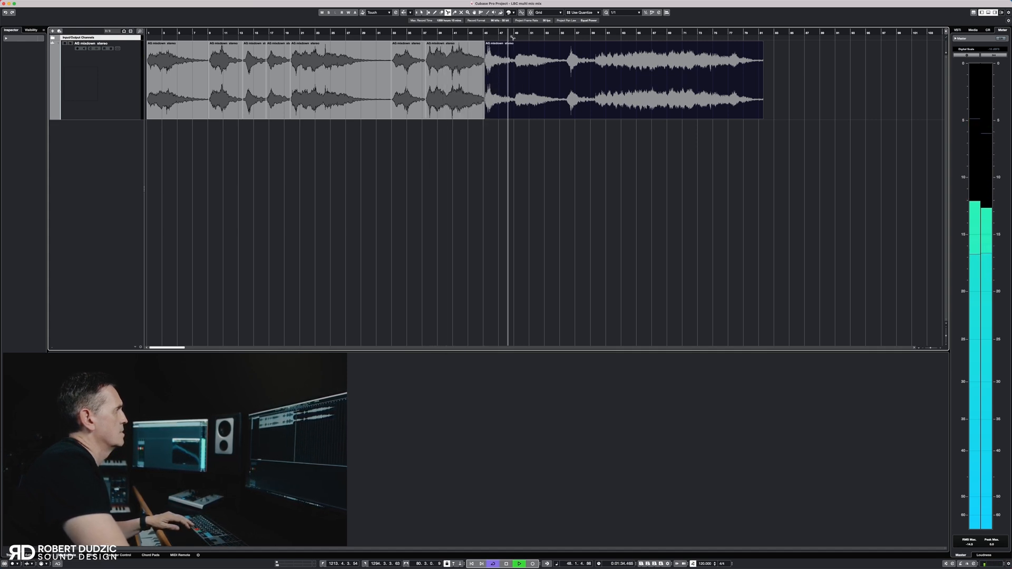
left_click(517, 97)
left_click(566, 99)
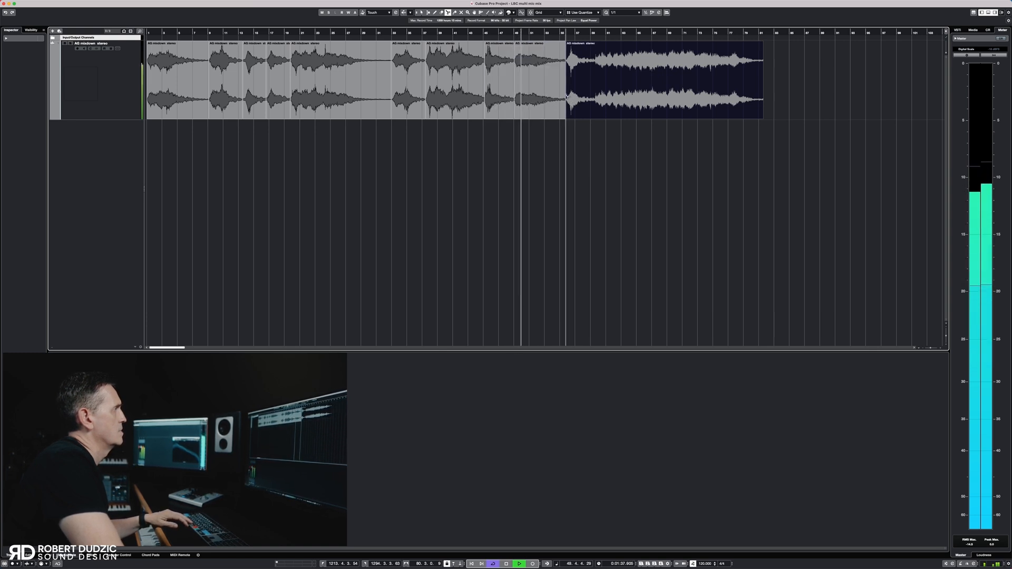
left_click(594, 99)
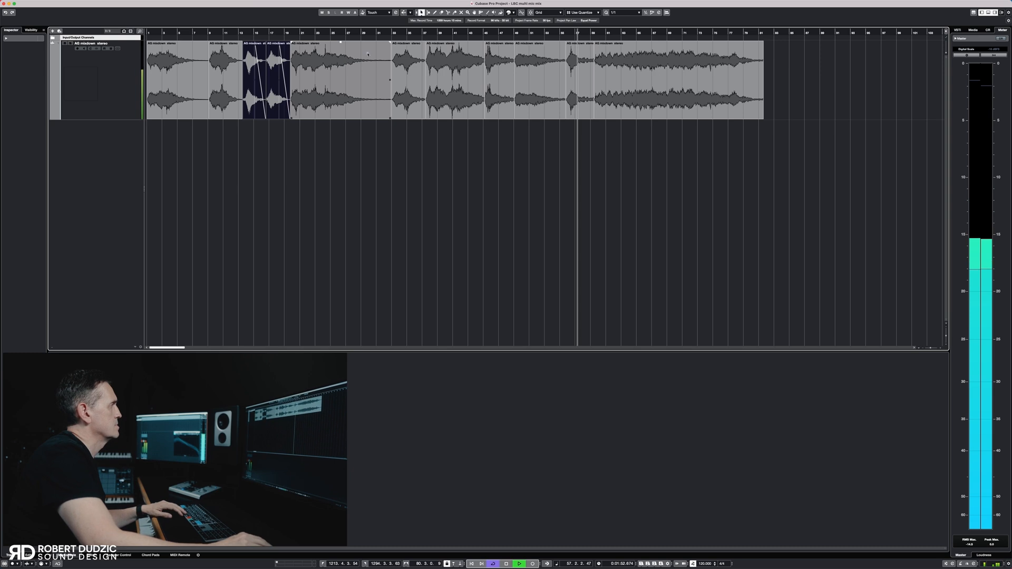
Add a long fade-out to the fifth event and trim the noisy tail off the short second-to-last event
left_click(388, 42)
left_click_drag(389, 41, 345, 41)
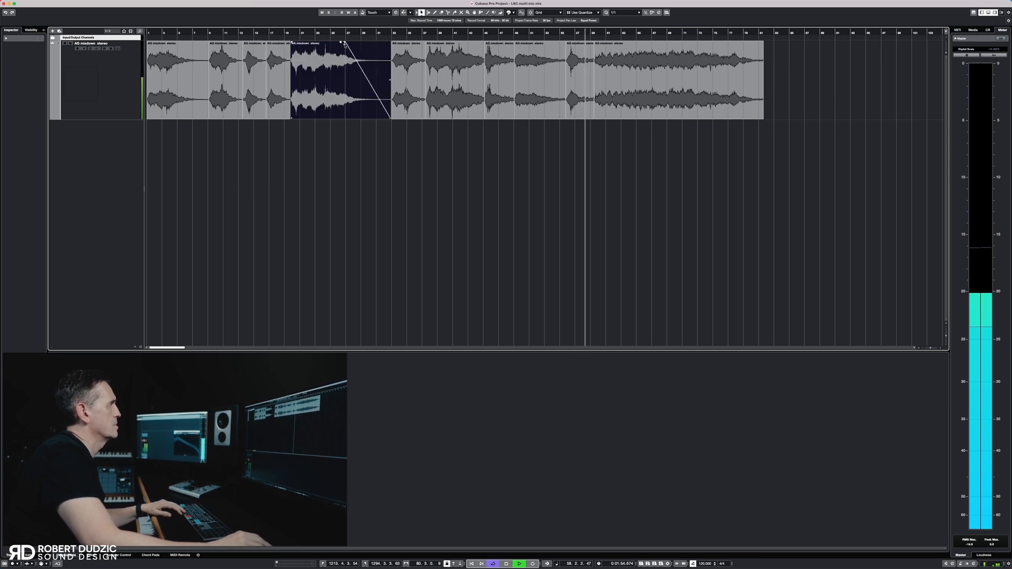
left_click_drag(592, 118, 584, 120)
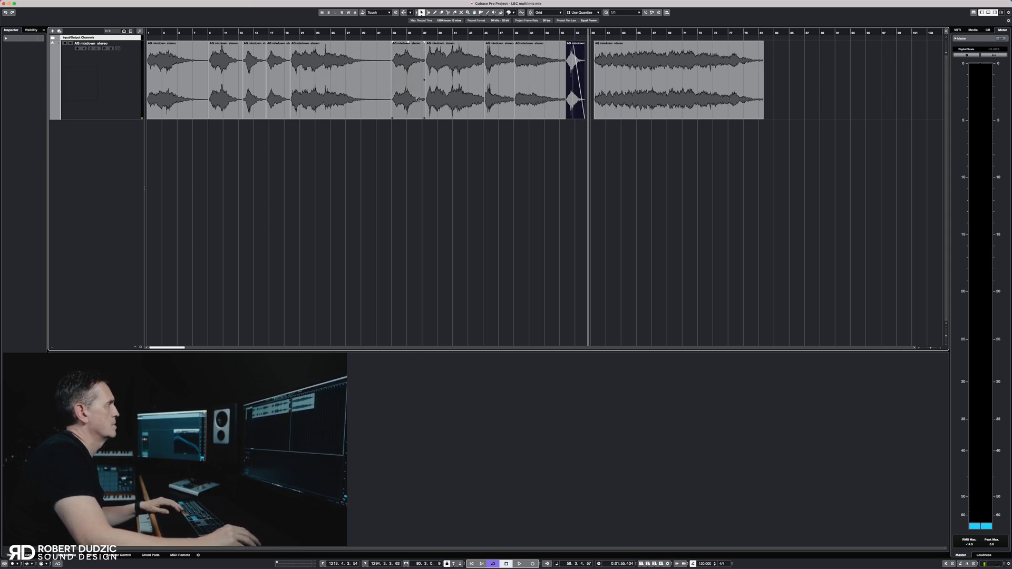
Add fade-outs to the ends of the sixth, seventh, eighth, ninth and last events
left_click(409, 42)
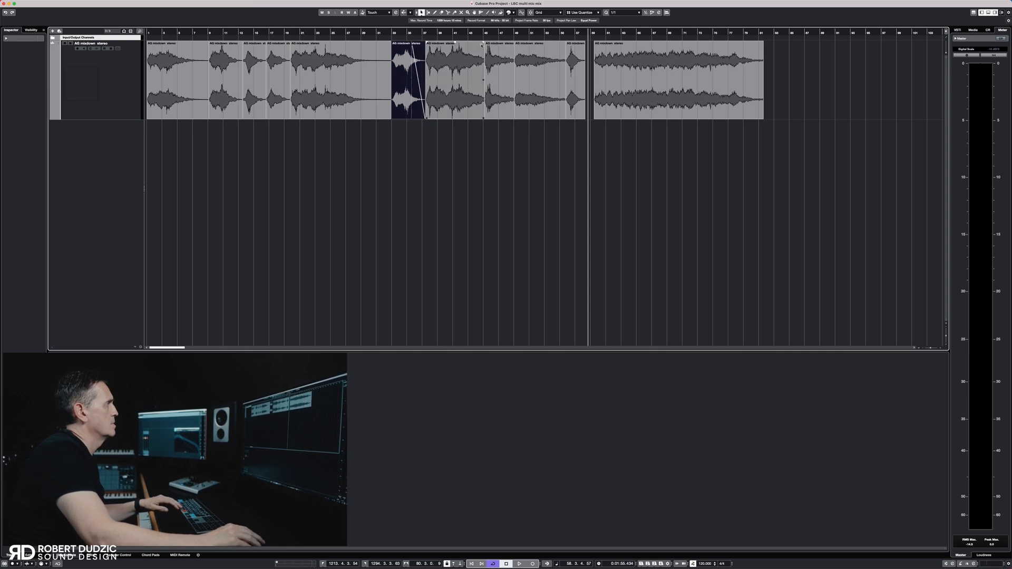
left_click_drag(483, 42, 471, 42)
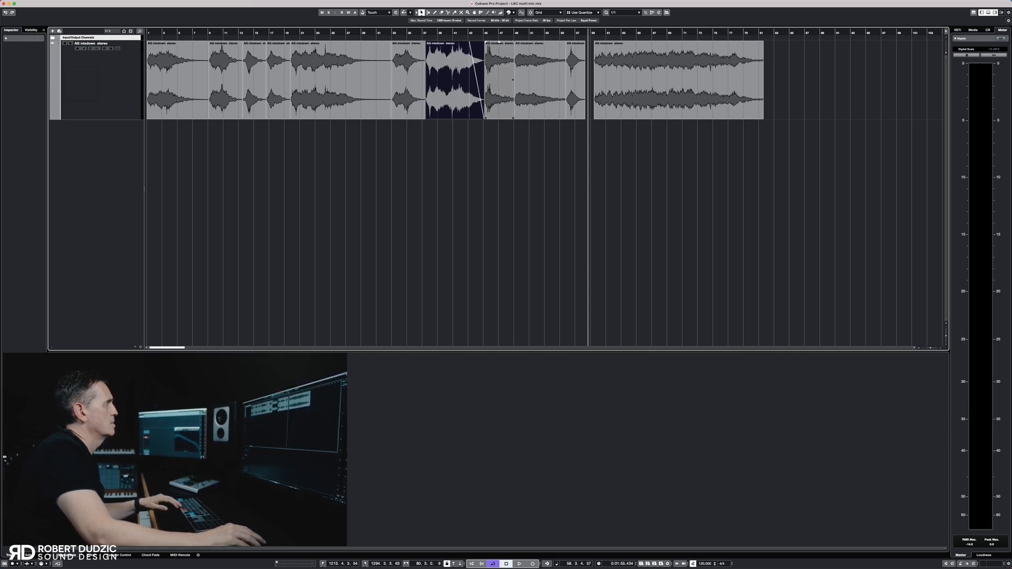
left_click(510, 42)
left_click(550, 46)
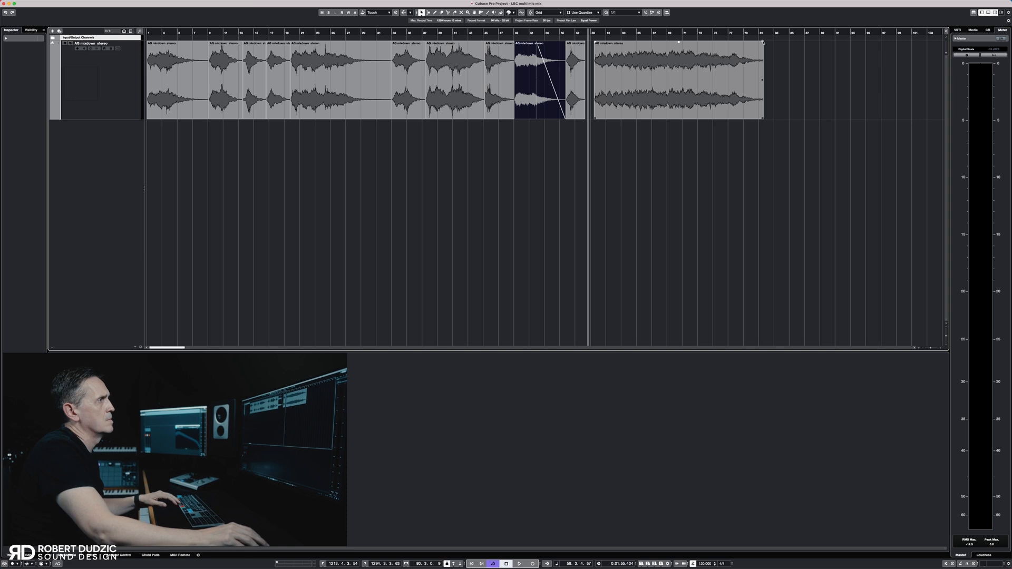
left_click_drag(761, 42, 735, 42)
Normalize all the mixdown events to a peak level of -6.00 dB with offline processing
left_click_drag(708, 159, 178, 76)
key("F7")
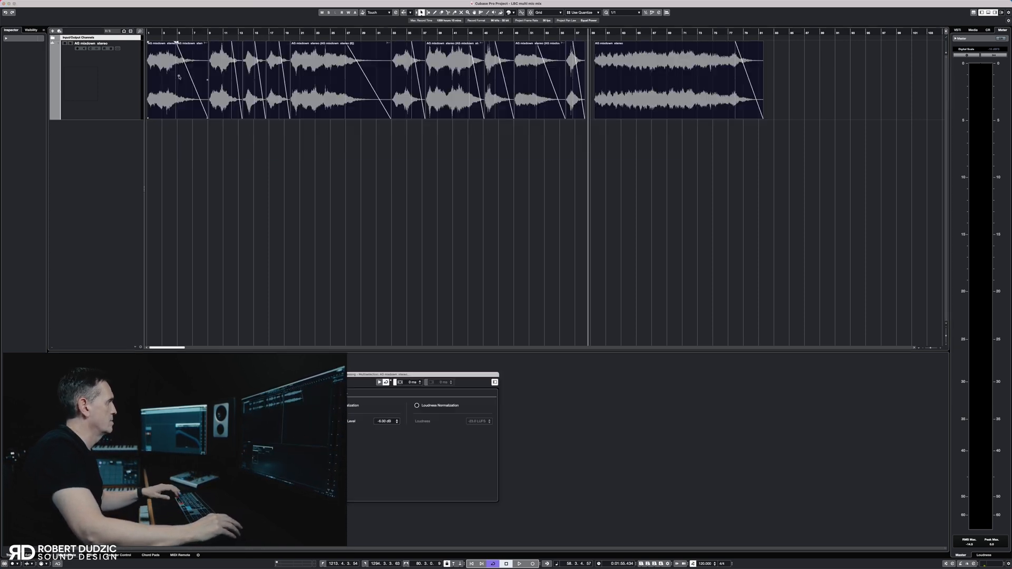
key("Escape")
Audition the normalized fifth, sixth, seventh, ninth and last events to compare their levels
left_click(296, 33)
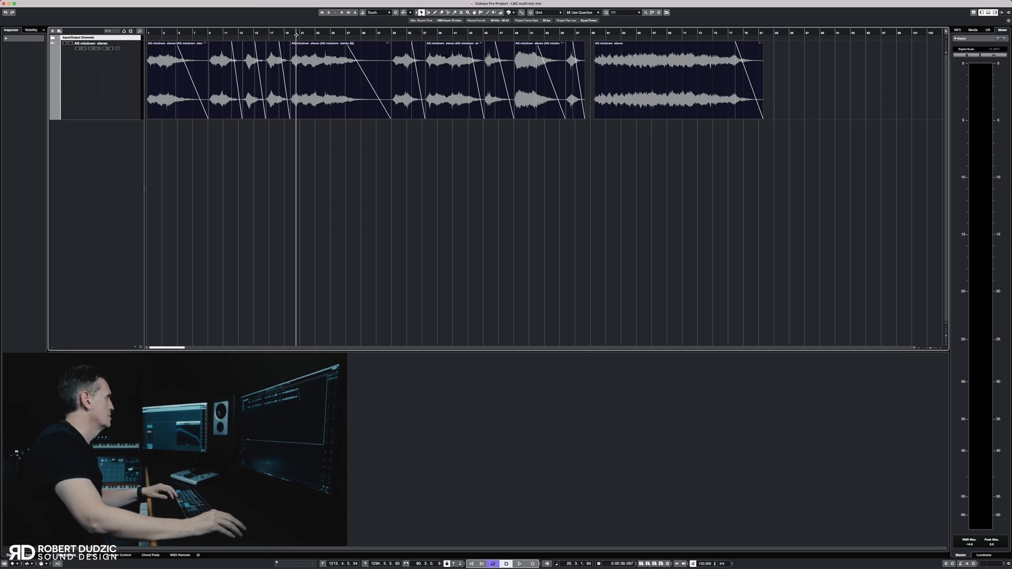
key("space")
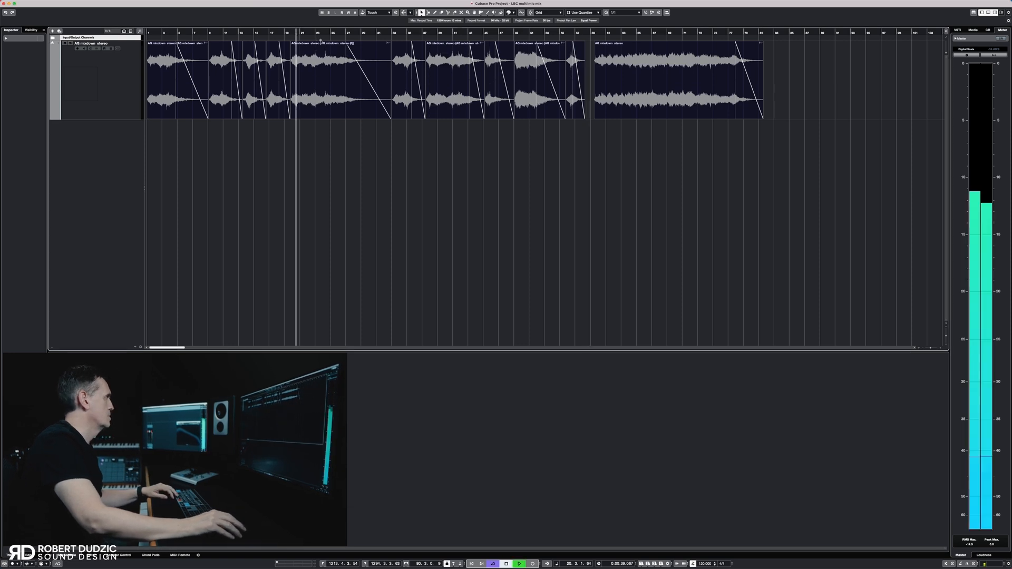
left_click(398, 38)
left_click(442, 36)
left_click(523, 34)
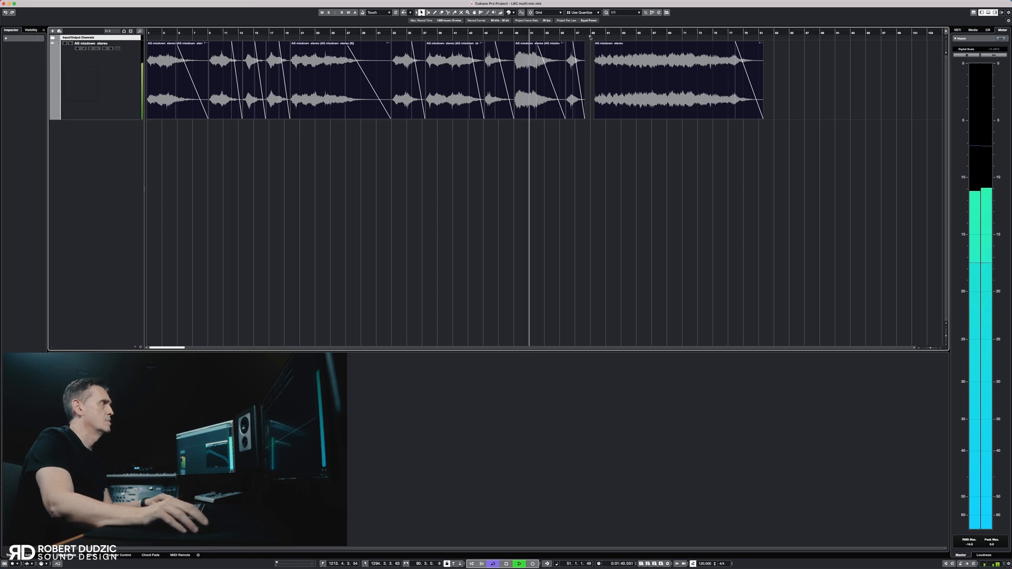
left_click(617, 35)
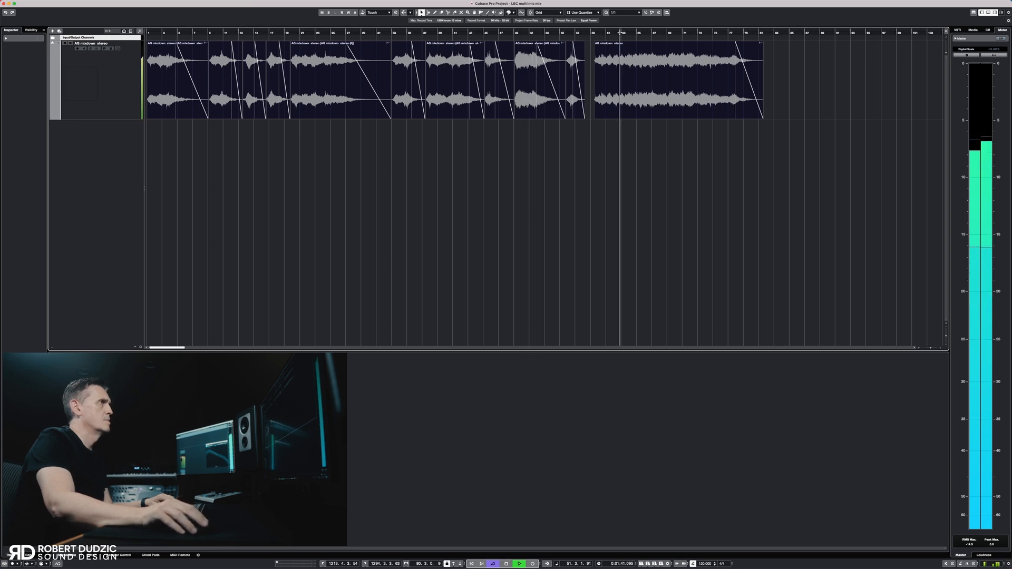
key("space")
Insert soothe2 in the first insert slot of the mixdown track and place its window clear of the events
left_click(127, 89)
left_click(40, 82)
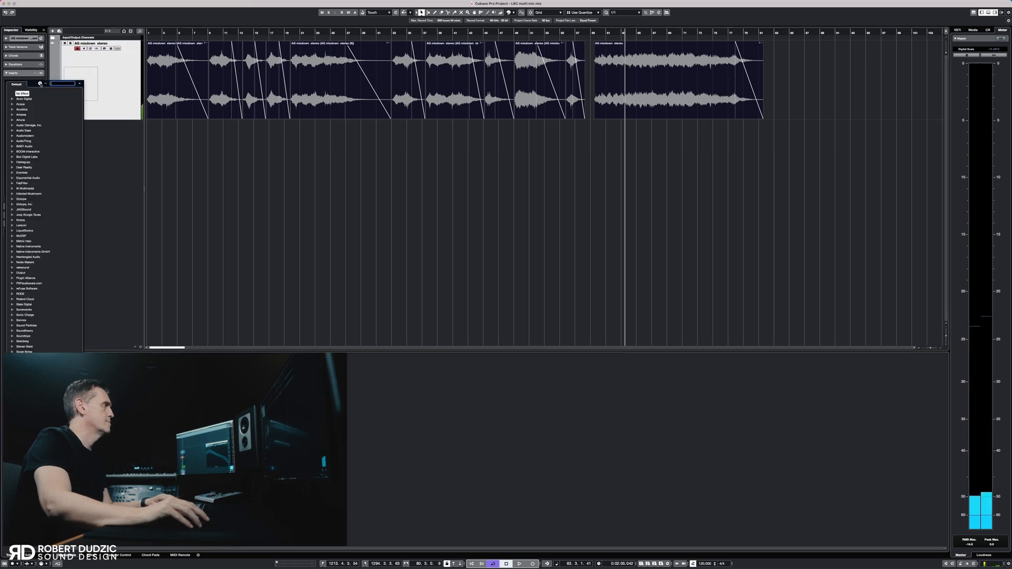
type("soot")
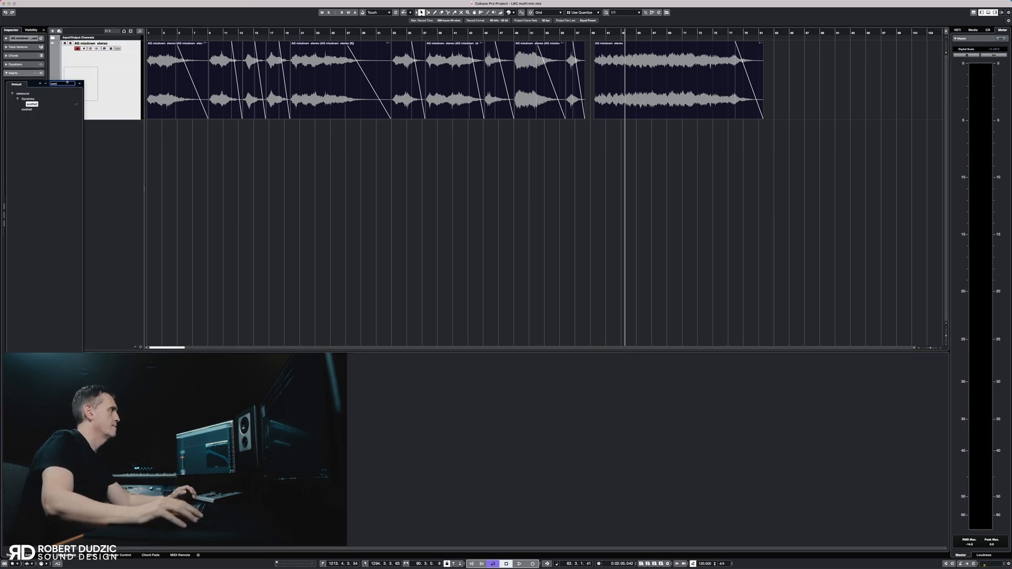
left_click(35, 104)
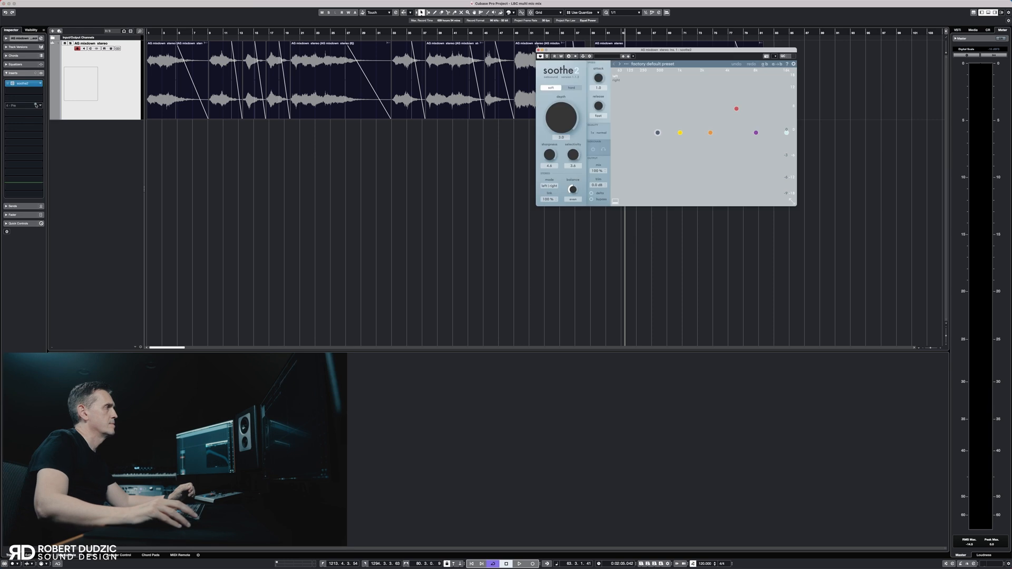
left_click_drag(632, 50, 777, 125)
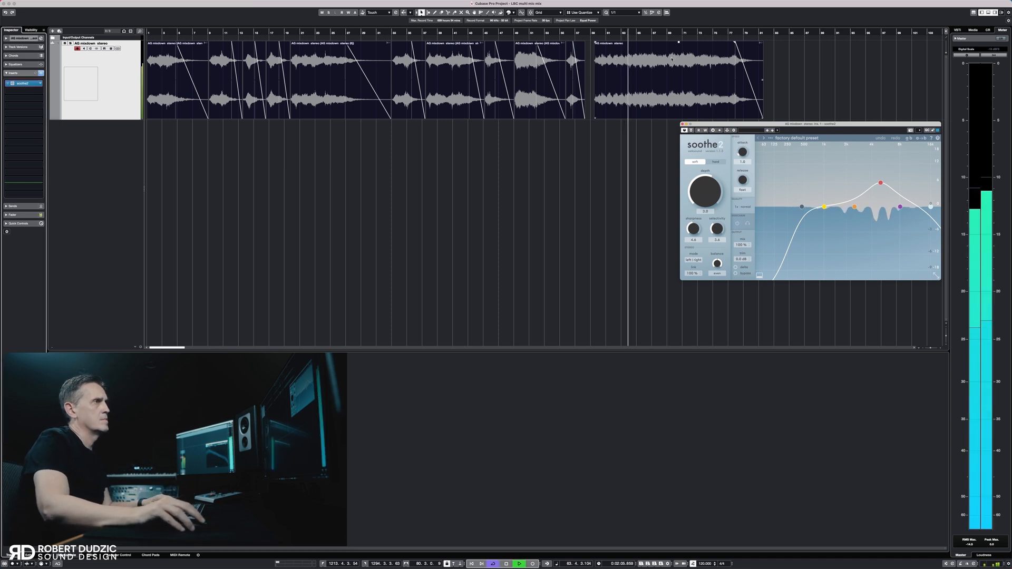
Listen to the seventh, fifth, fourth and second events through soothe2 to judge its resonance reduction
left_click(448, 33)
left_click(448, 33)
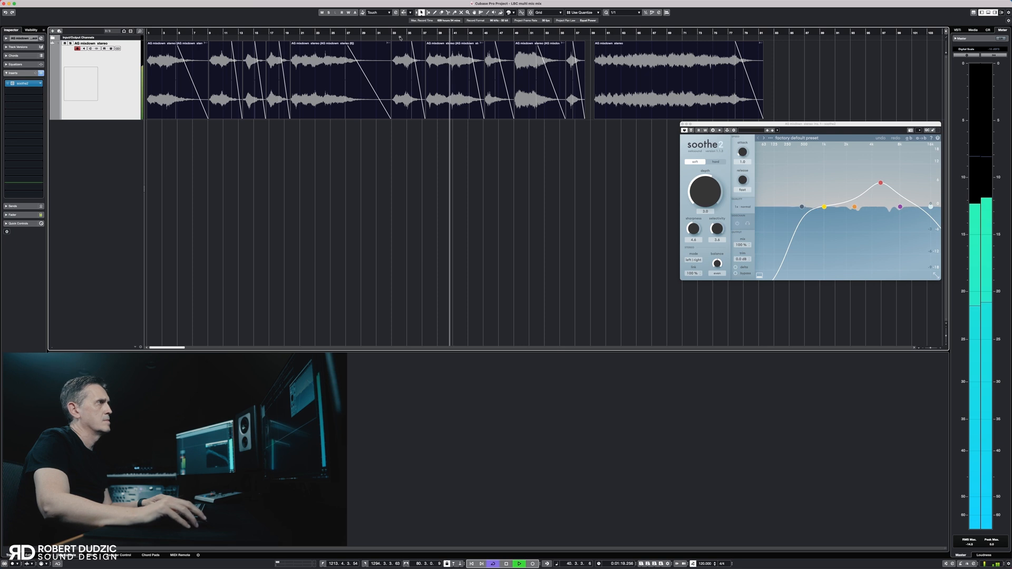
left_click(311, 34)
left_click(272, 34)
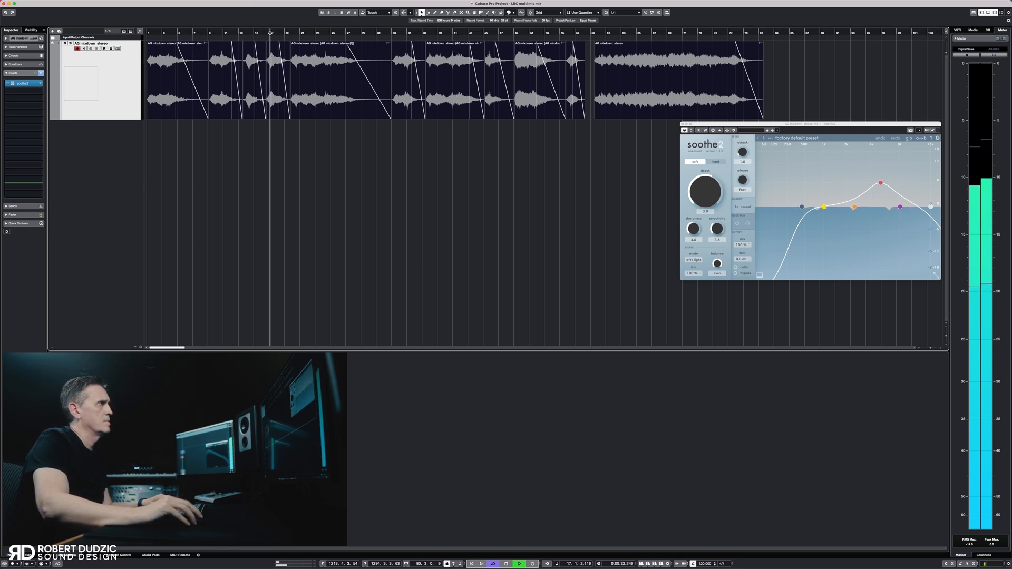
left_click(217, 34)
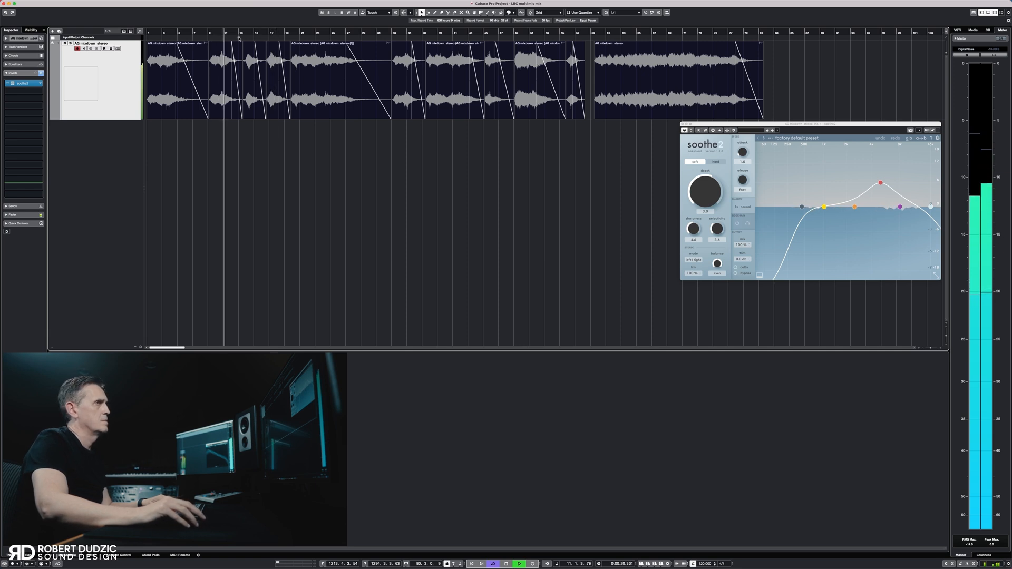
key("space")
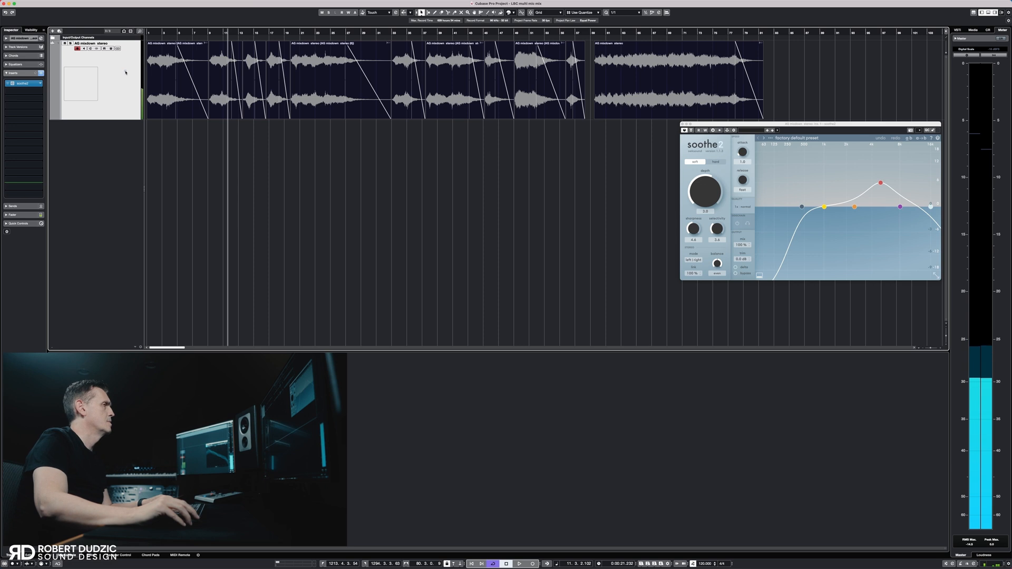
Insert bx_refinement in the second insert slot and raise its Damping slightly while playing the fifth event
left_click(40, 91)
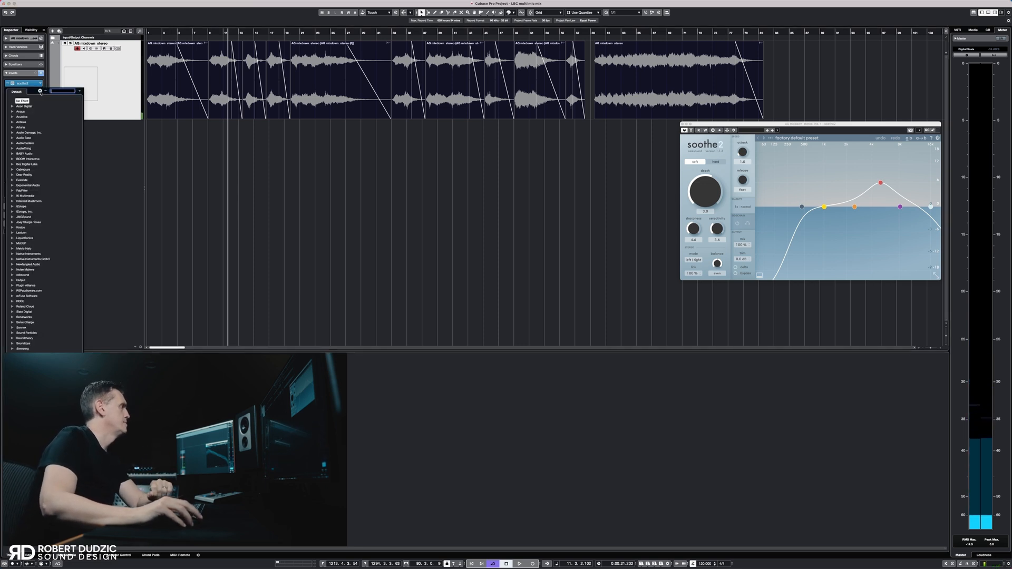
left_click(13, 286)
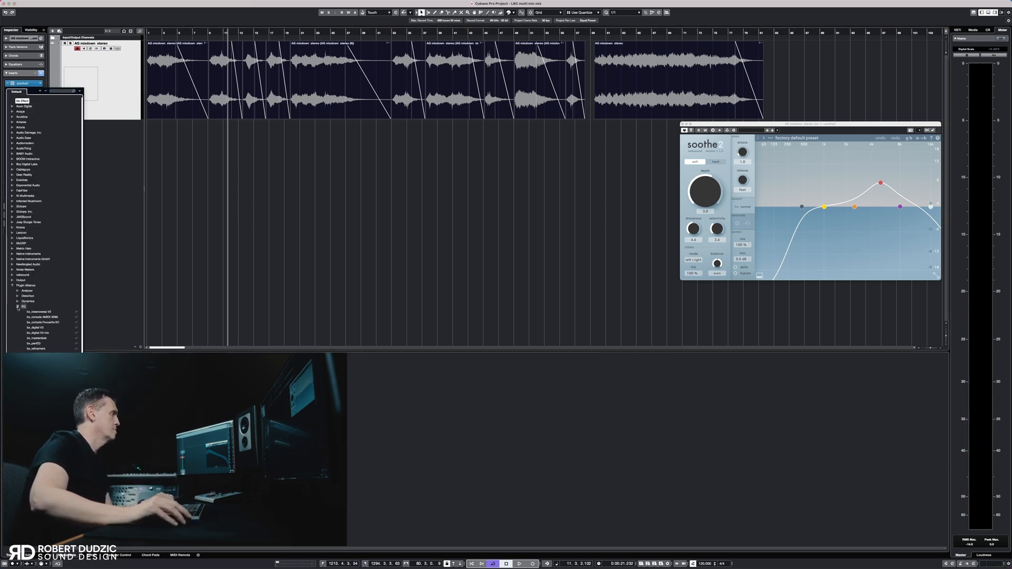
left_click(38, 349)
left_click_drag(783, 184, 908, 291)
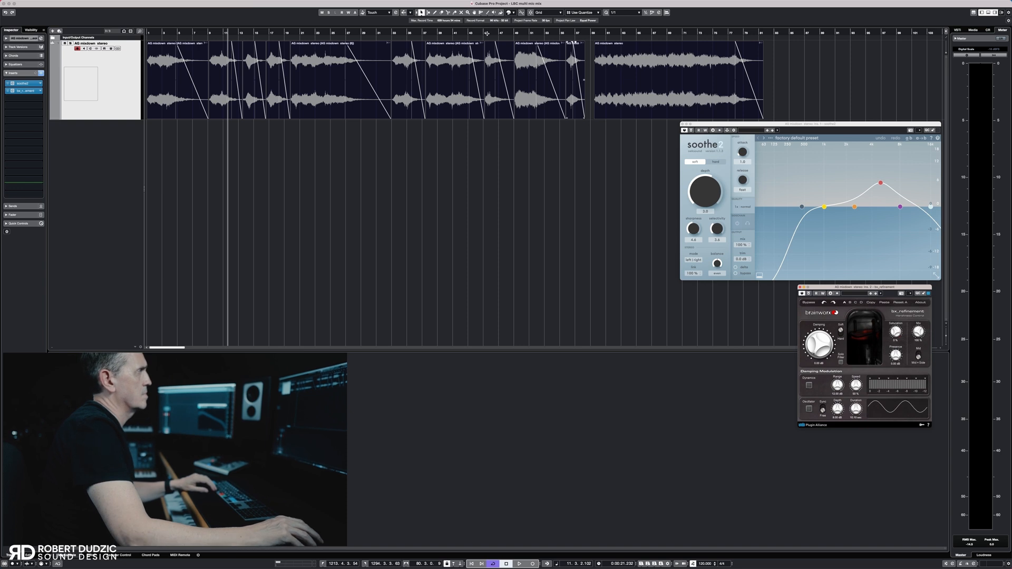
left_click(300, 33)
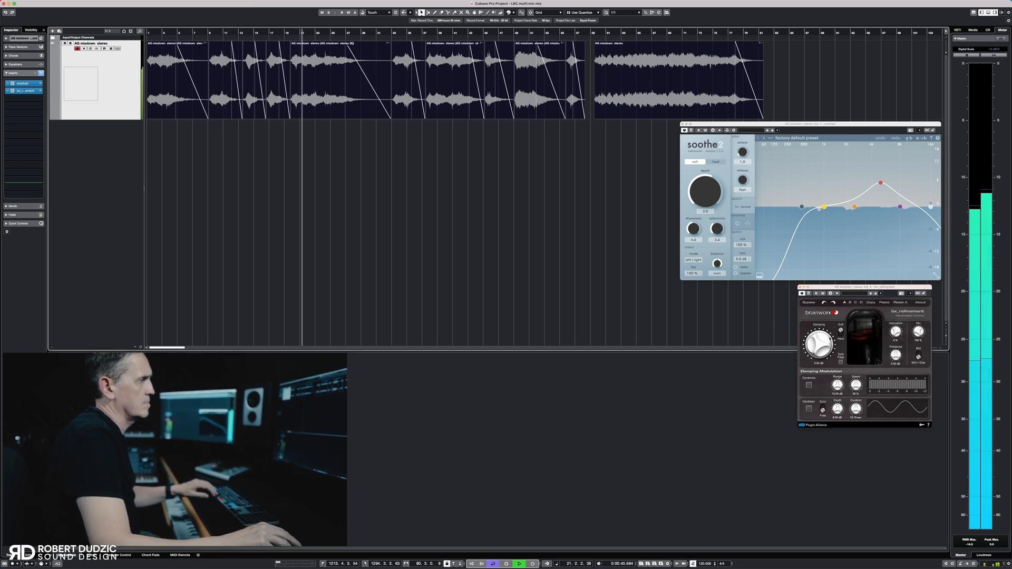
left_click_drag(818, 344, 818, 335)
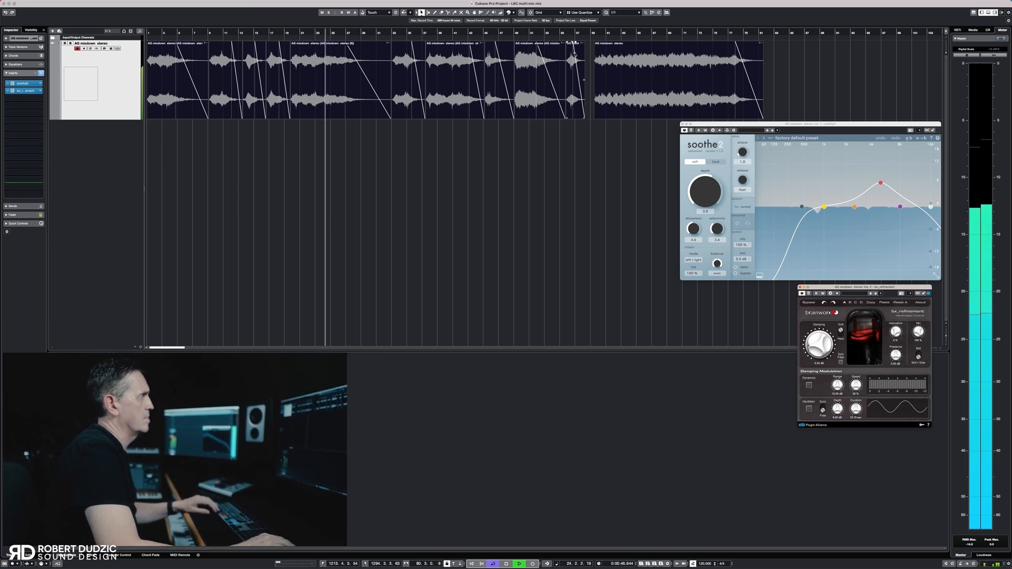
Audition the seventh, ninth, last, fifth and sixth events through soothe2 and bx_refinement
left_click(444, 34)
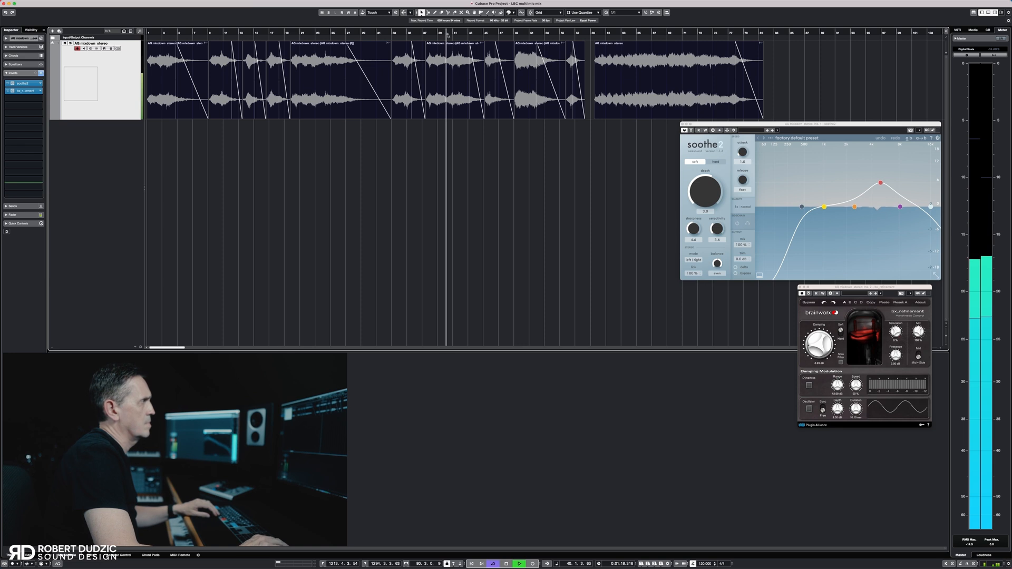
left_click(522, 33)
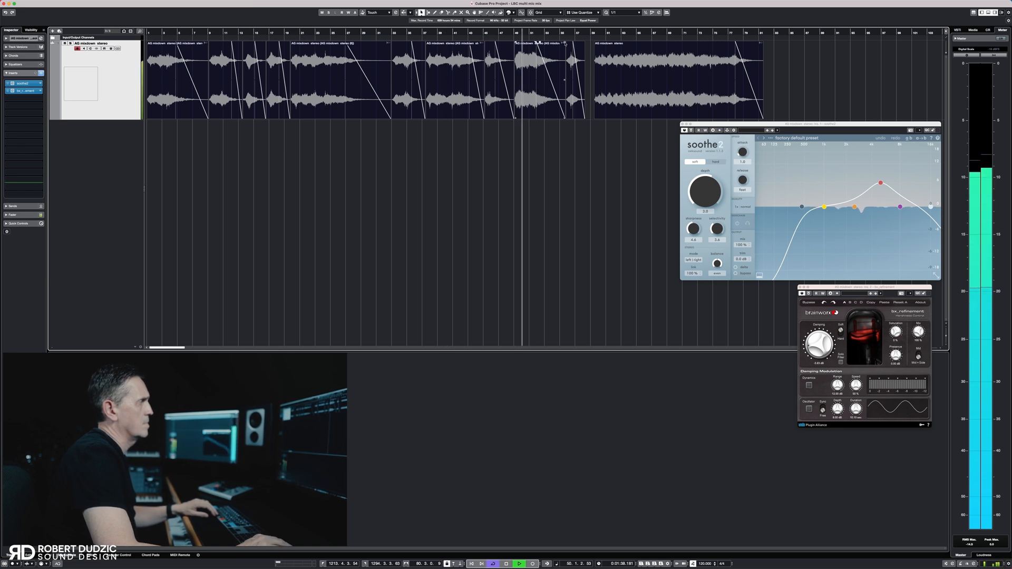
left_click(628, 33)
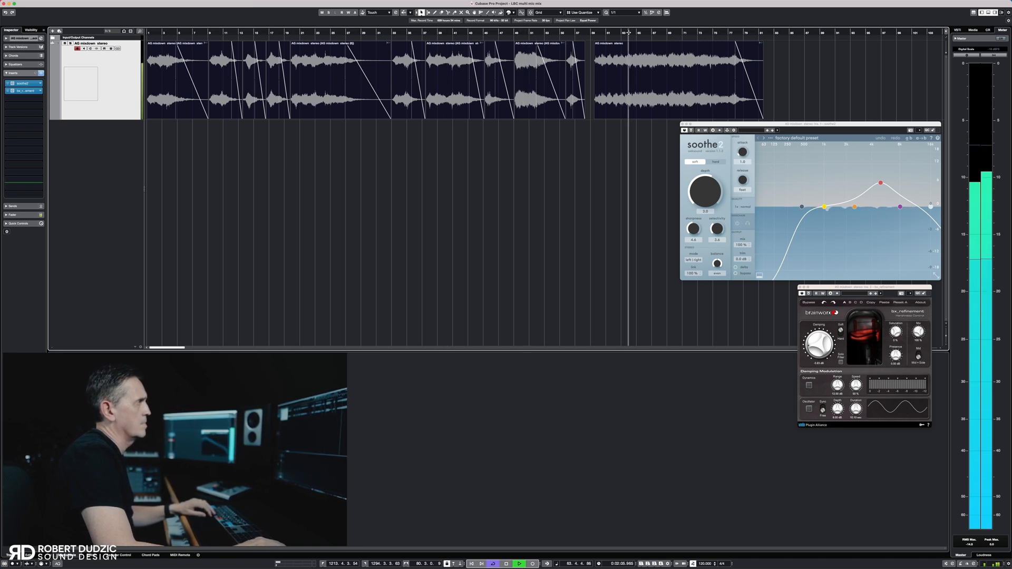
left_click(654, 32)
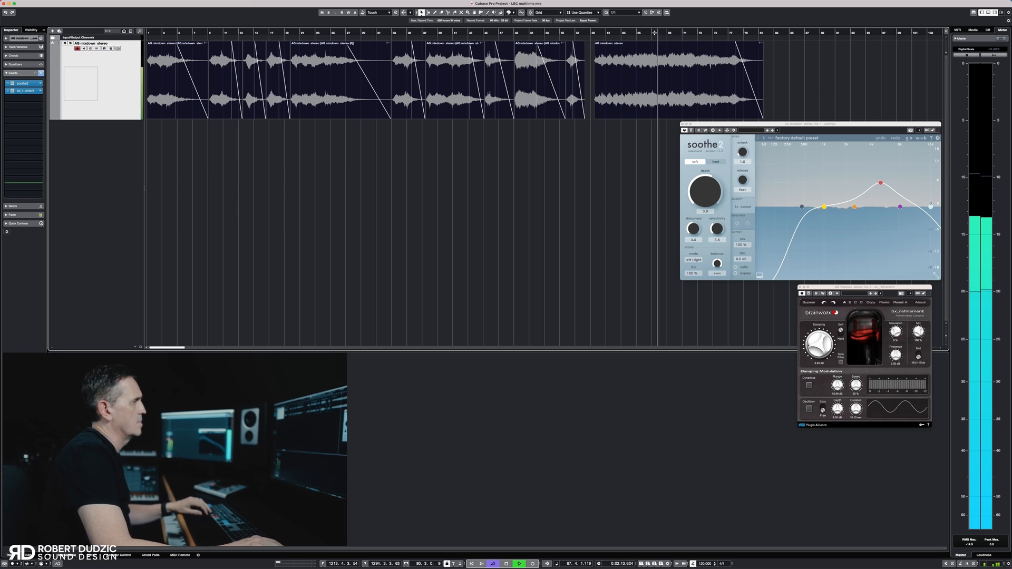
left_click(446, 33)
left_click(313, 32)
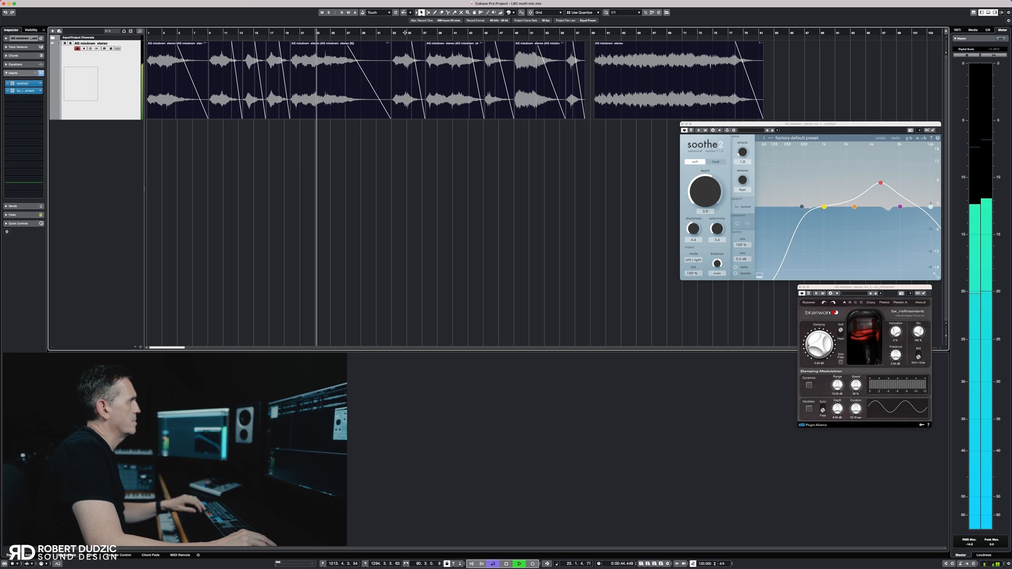
left_click(404, 33)
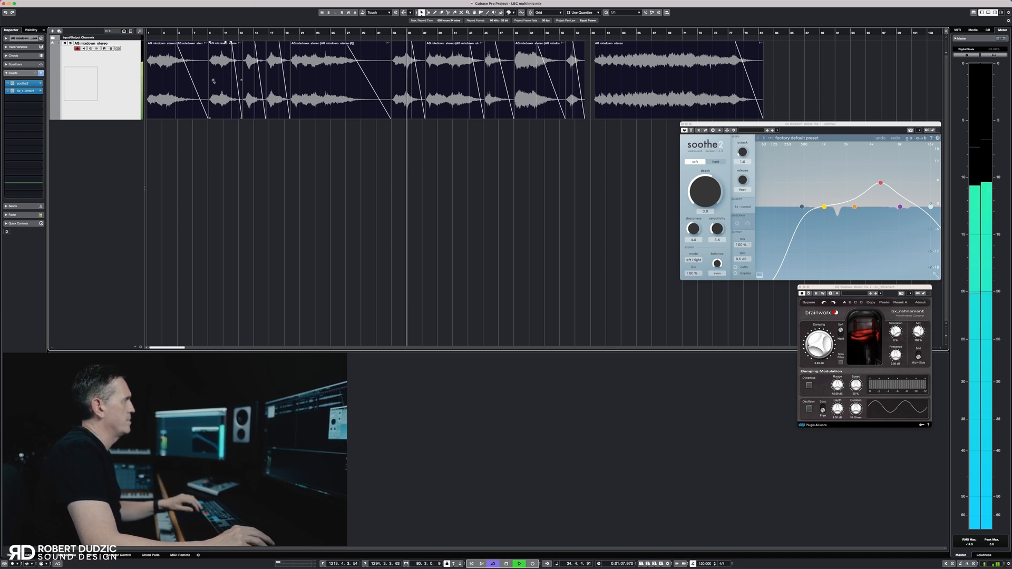
key("space")
Insert BOOM Interactive's UBERLOUD in the third insert slot and place its window beside soothe2
left_click(23, 98)
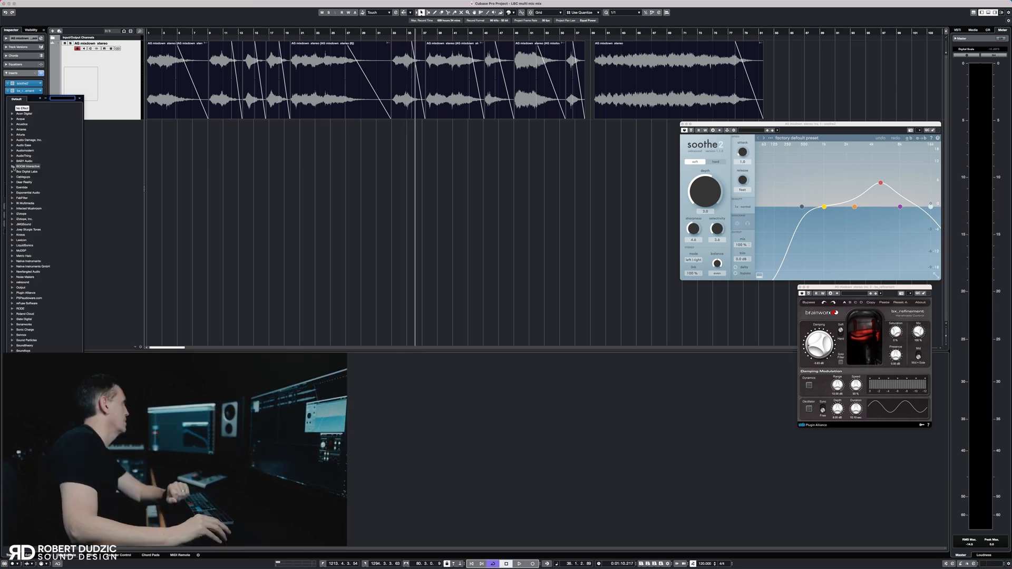
left_click(13, 166)
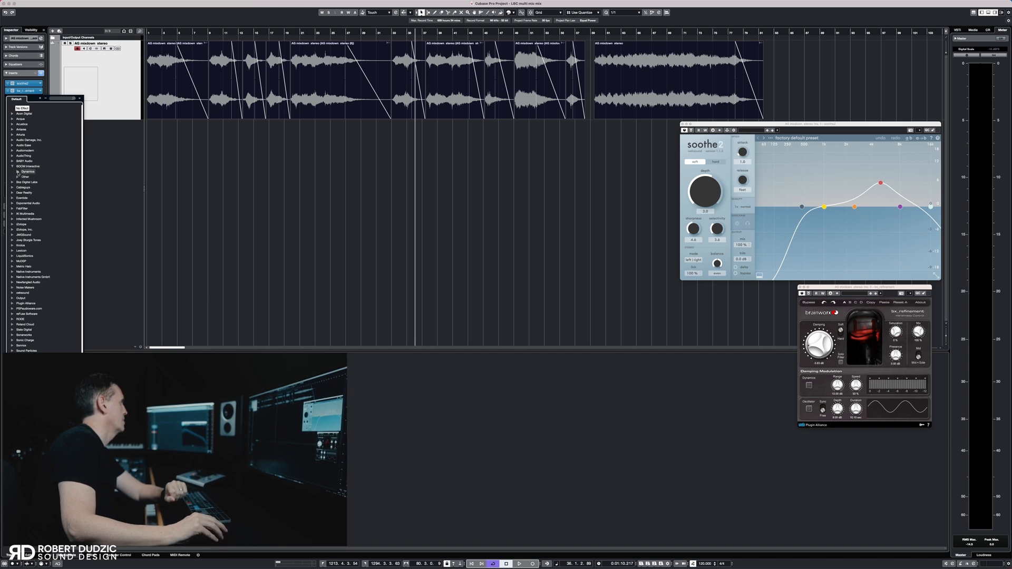
left_click(18, 172)
left_click(32, 177)
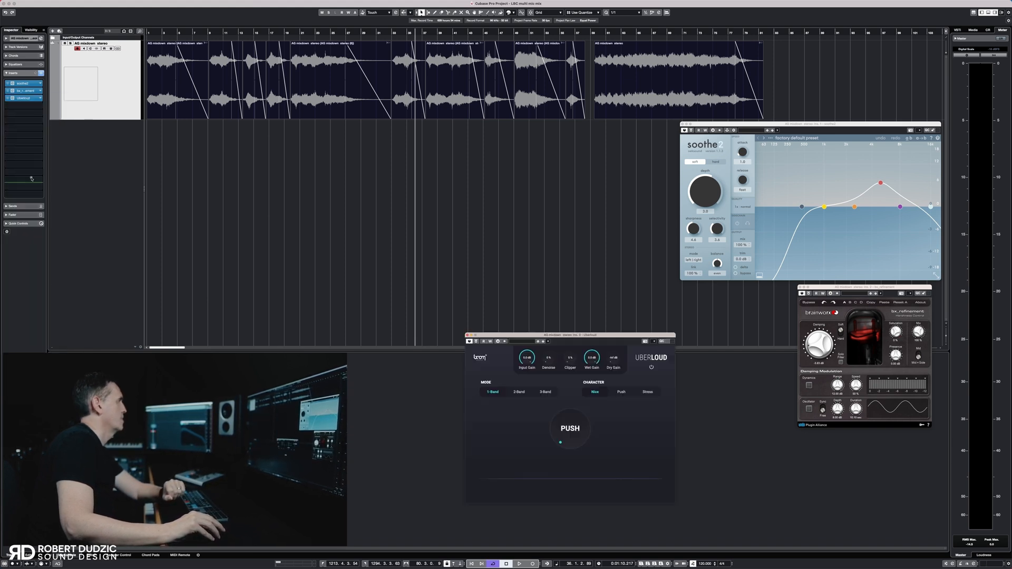
left_click_drag(571, 338, 576, 127)
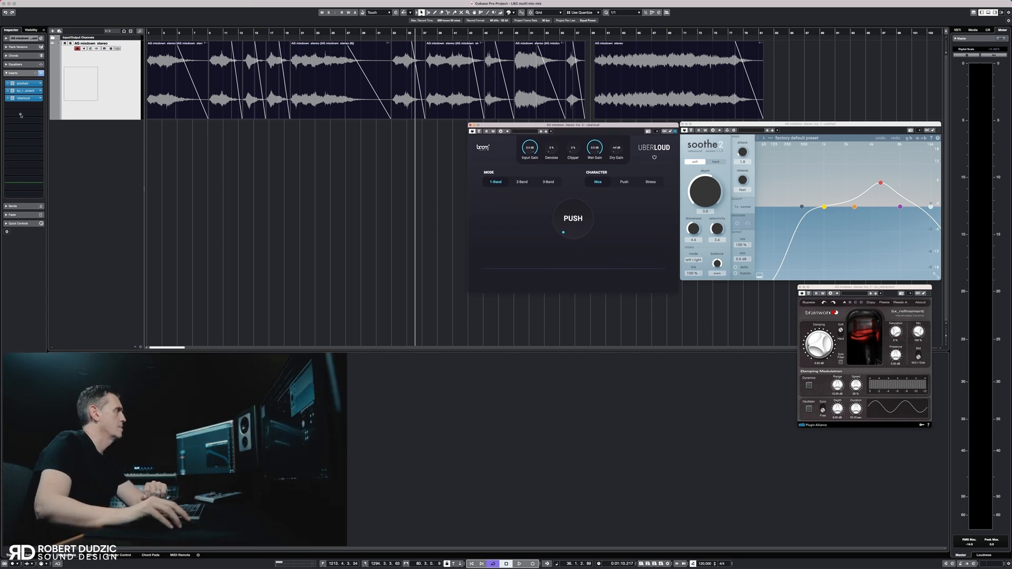
Insert Ozone 9 Dynamics in the fourth insert slot, place its window below UBERLOUD and load the RD Bass Control preset
left_click(40, 106)
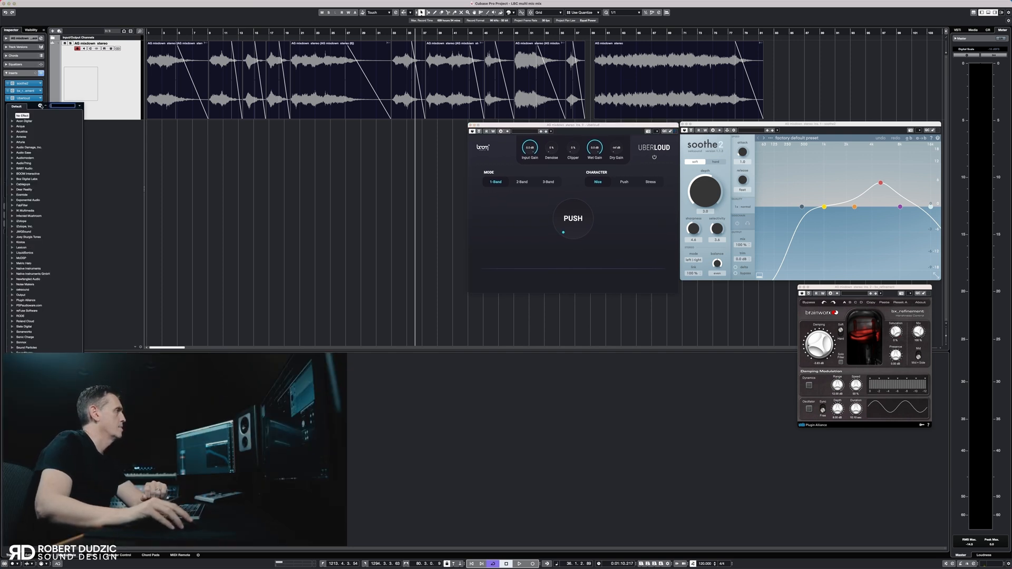
left_click(12, 226)
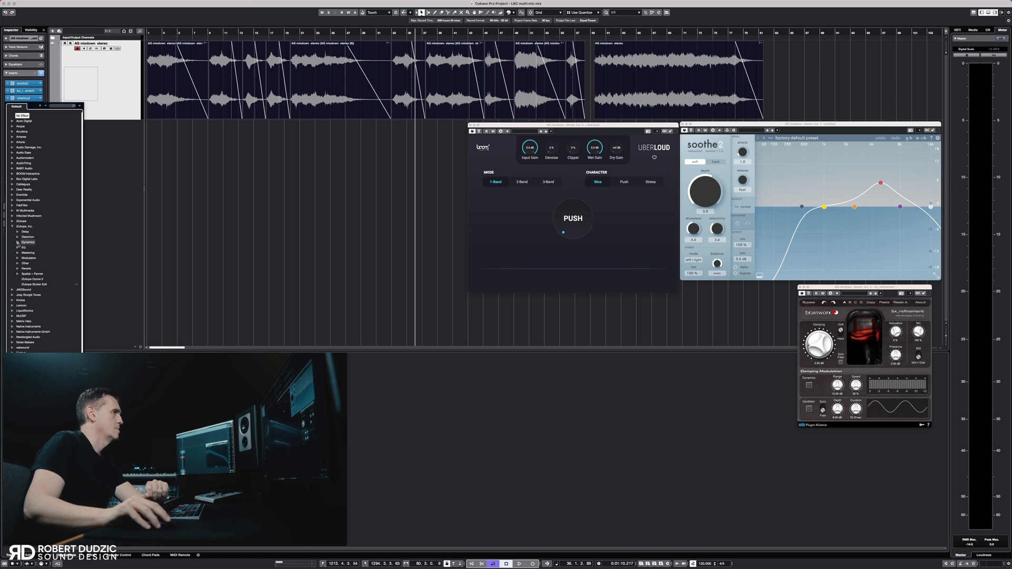
left_click(18, 242)
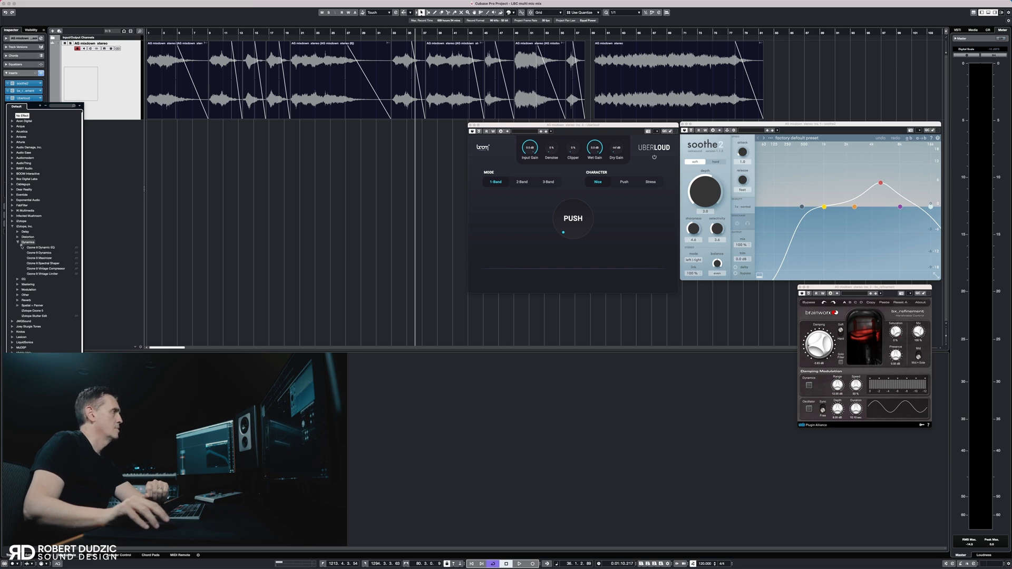
left_click(39, 253)
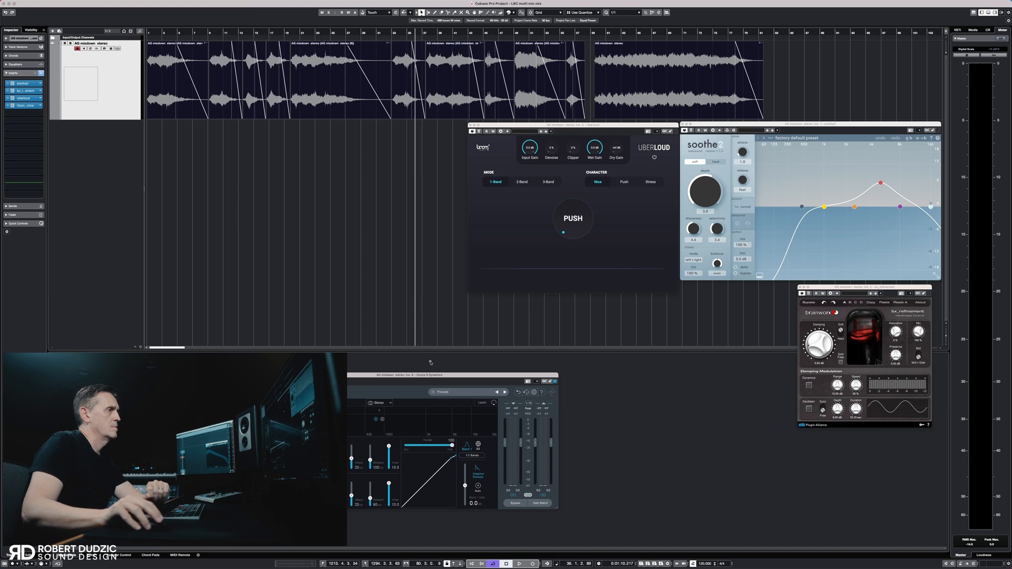
left_click_drag(429, 376, 662, 297)
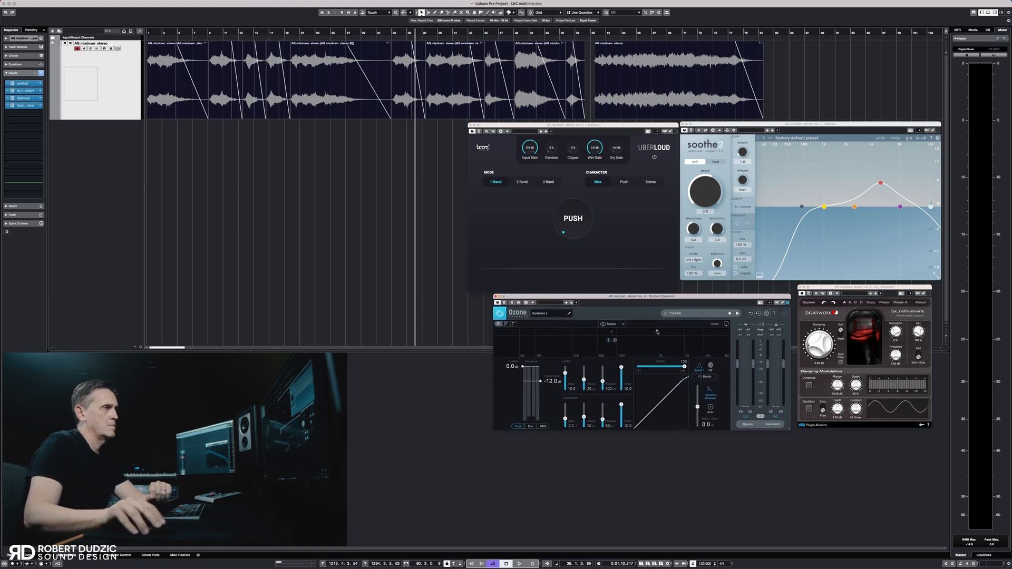
left_click(664, 314)
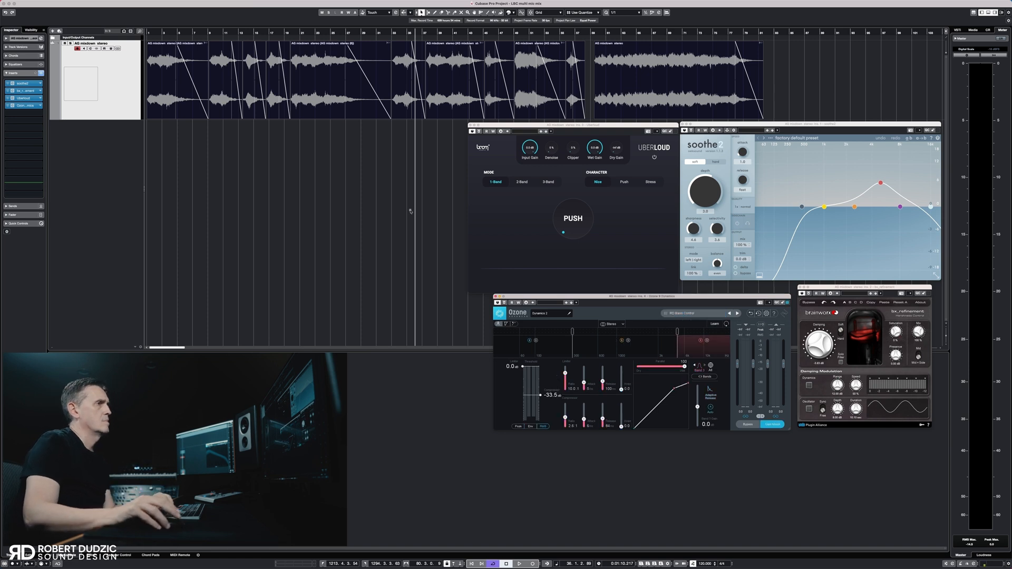
Raise UBERLOUD's Denoise and Clipper slightly and set its Push to 26 % while playing the fifth, first and last events
left_click(299, 33)
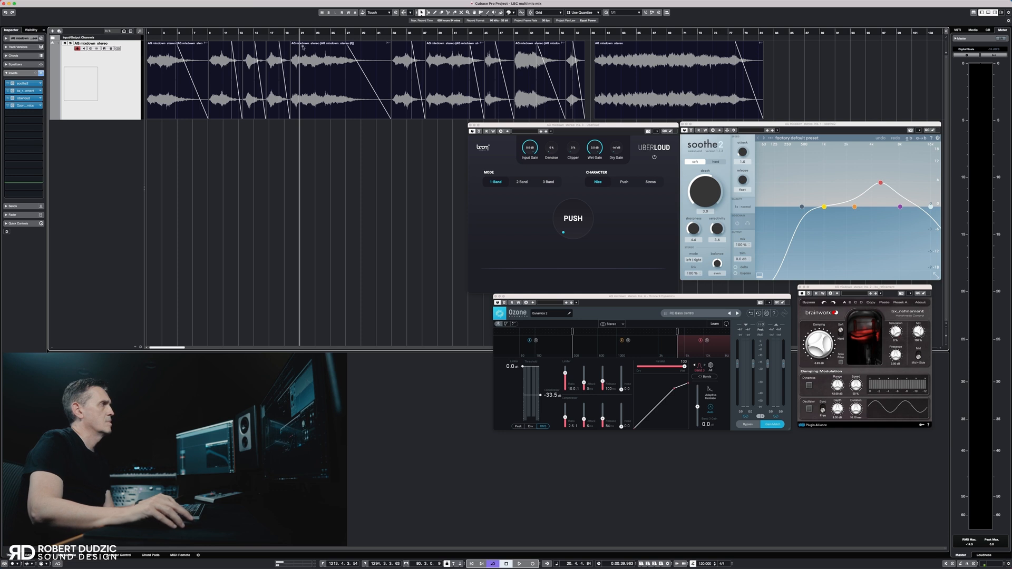
key("space")
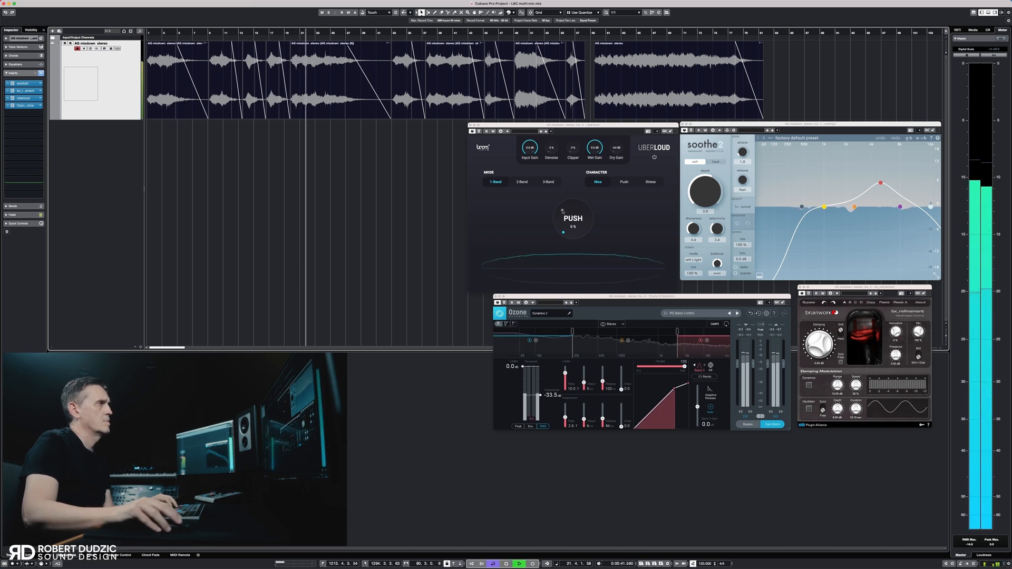
left_click_drag(550, 147, 549, 139)
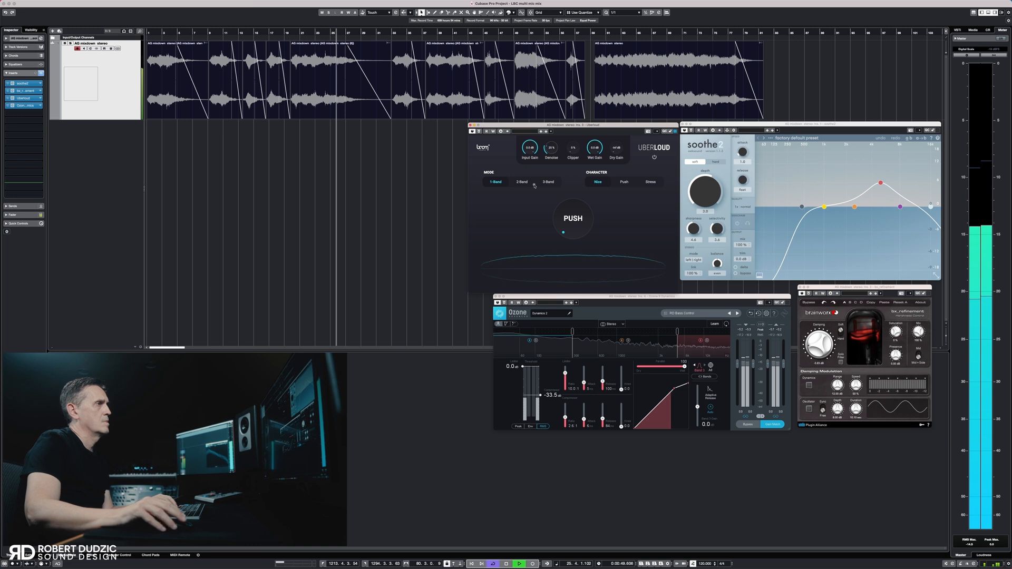
left_click_drag(563, 227, 563, 216)
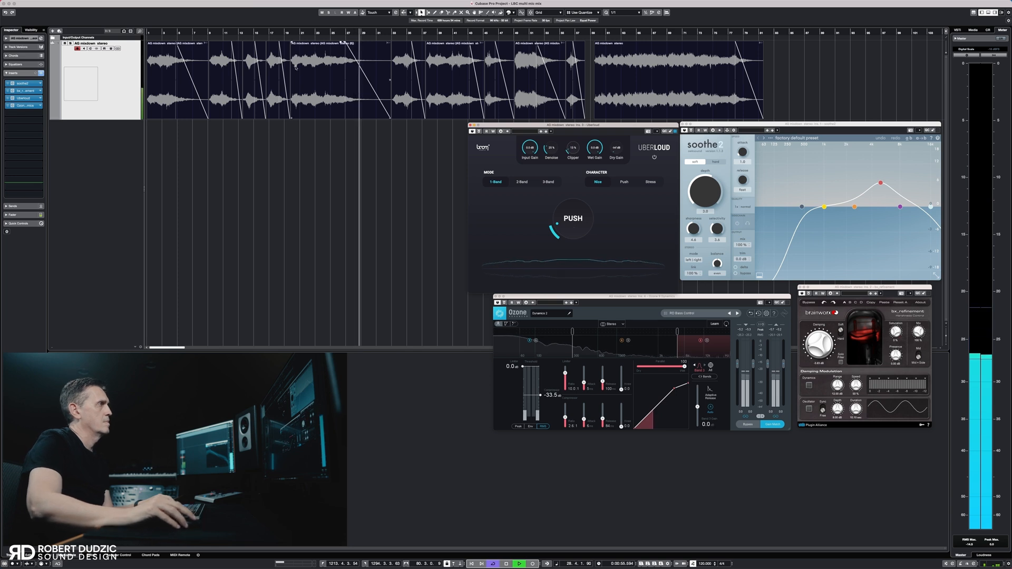
left_click(158, 33)
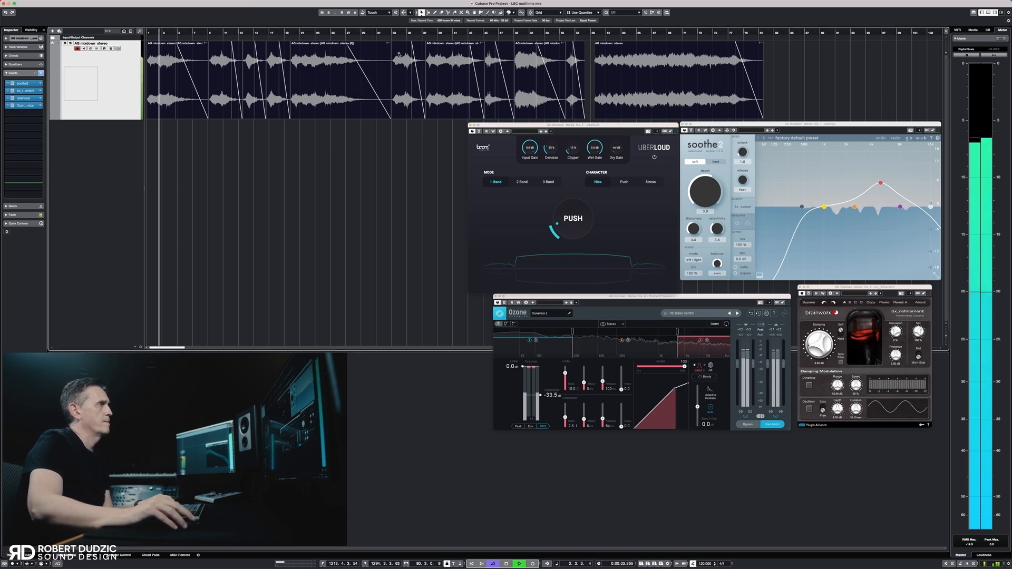
left_click(617, 32)
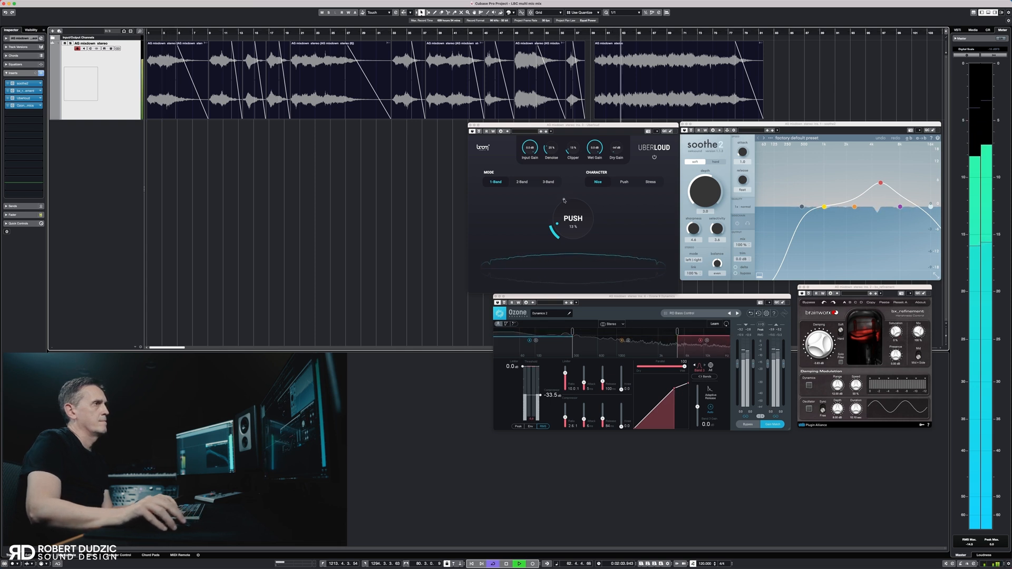
scroll(562, 221, "up", 2)
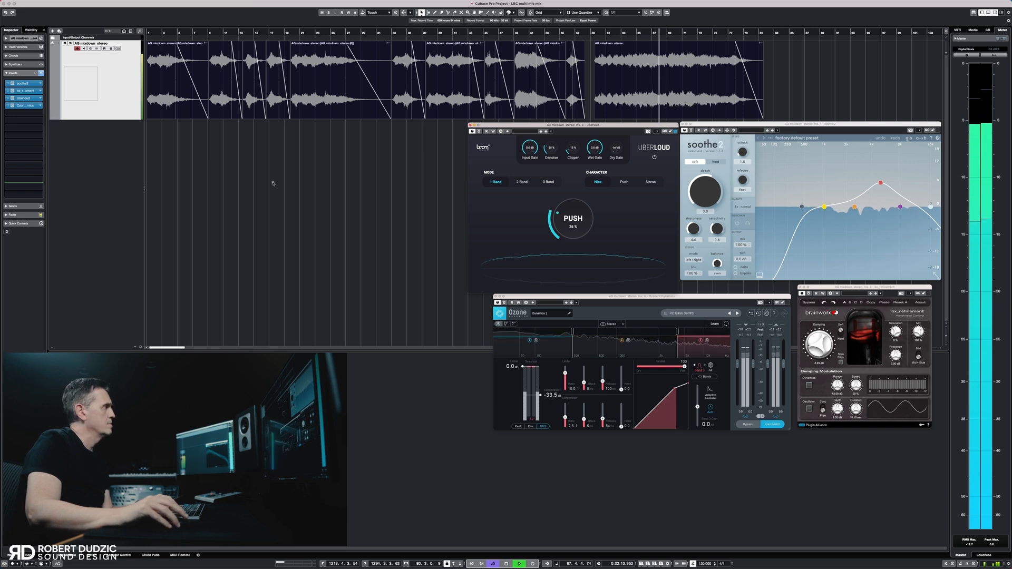
Audition the seventh, ninth and last events through the complete insert chain
left_click(445, 33)
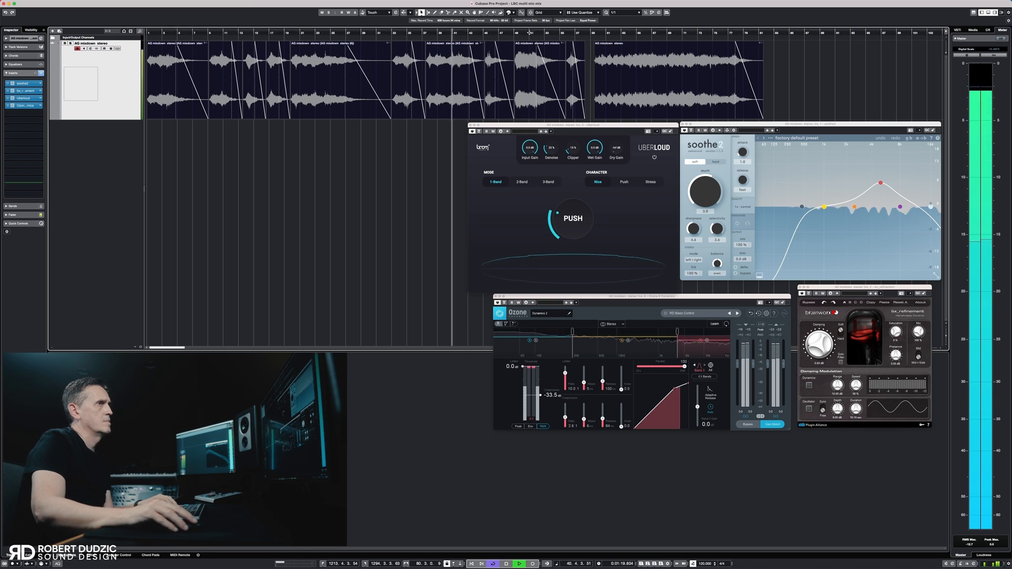
left_click(530, 34)
left_click(642, 33)
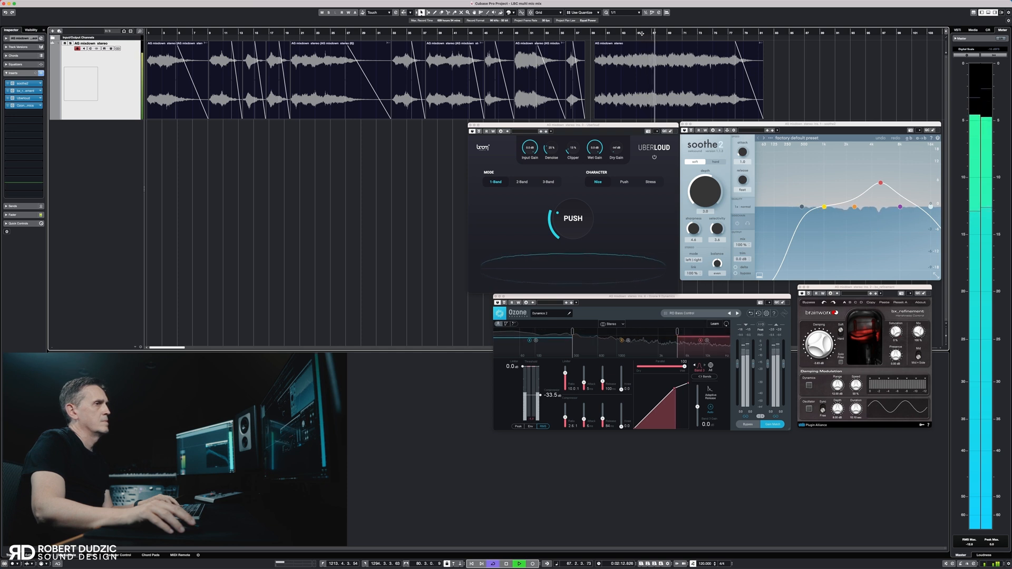
key("space")
Render all events as separate 32-bit events with the complete signal path plus master FX, muting the source events
key("super+a")
left_click_drag(538, 97, 181, 84)
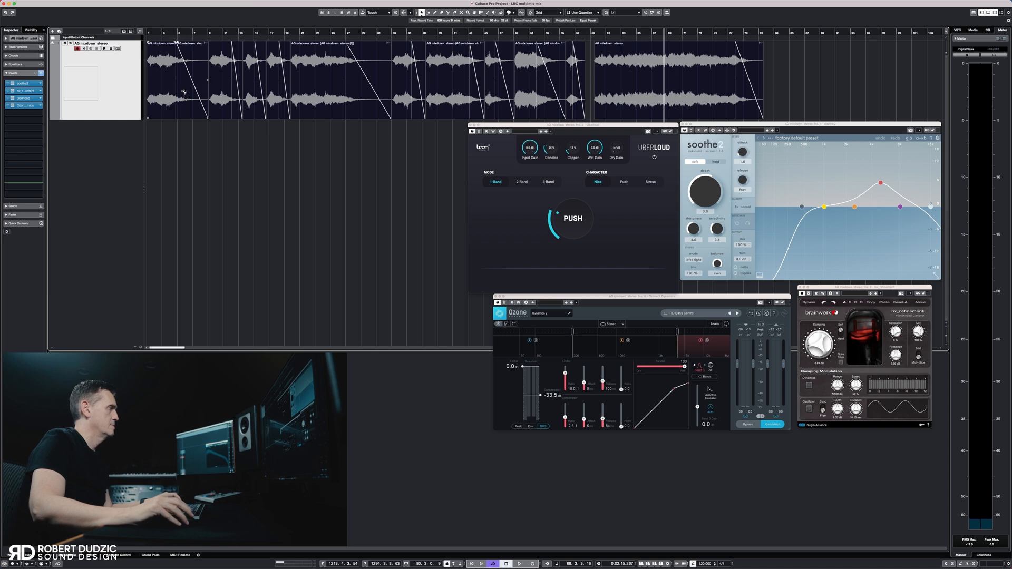
right_click(184, 92)
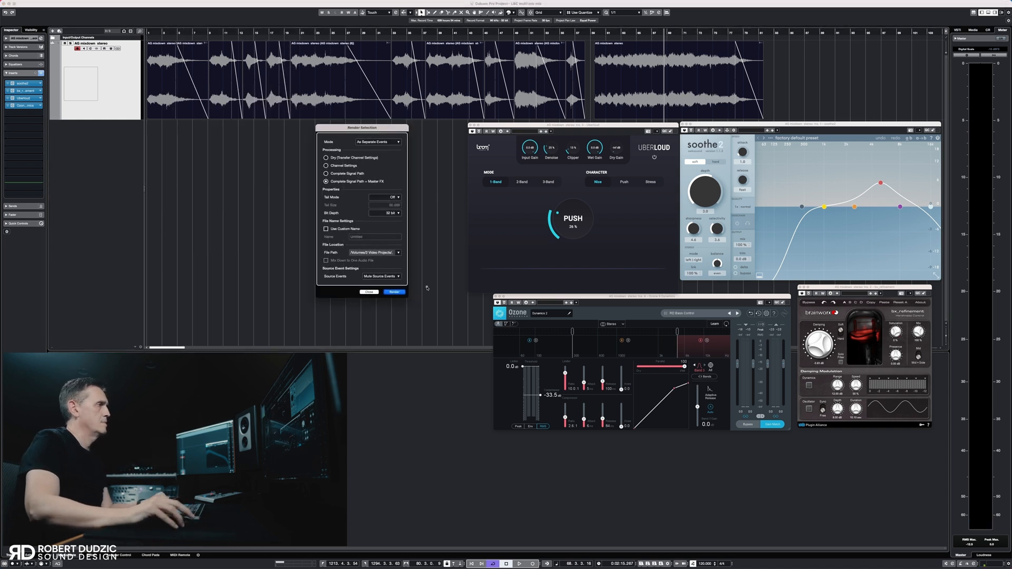
left_click(394, 292)
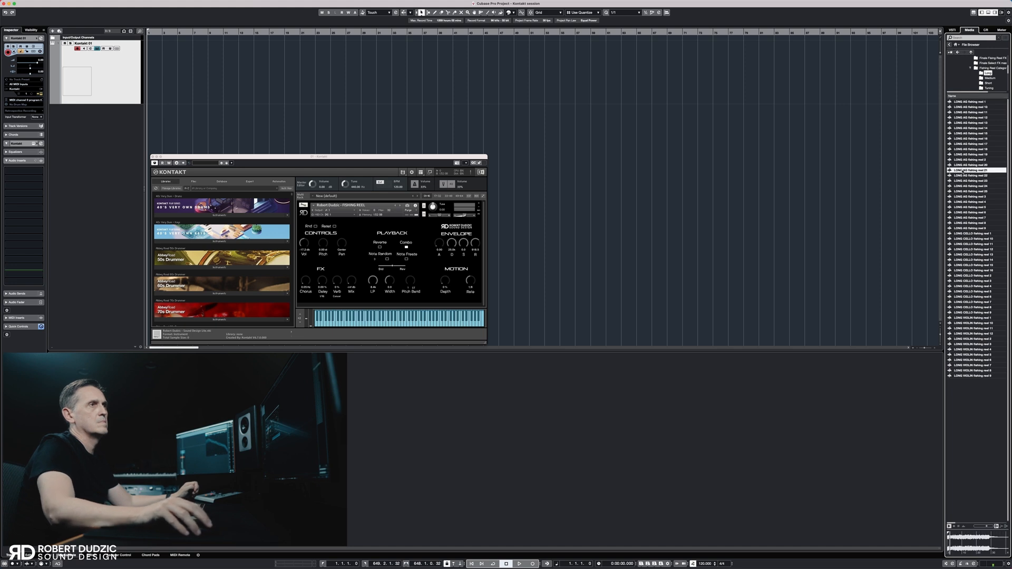
Audition fishing reel samples in the Long, Medium and Short category folders and open the folder below them
left_click(968, 254)
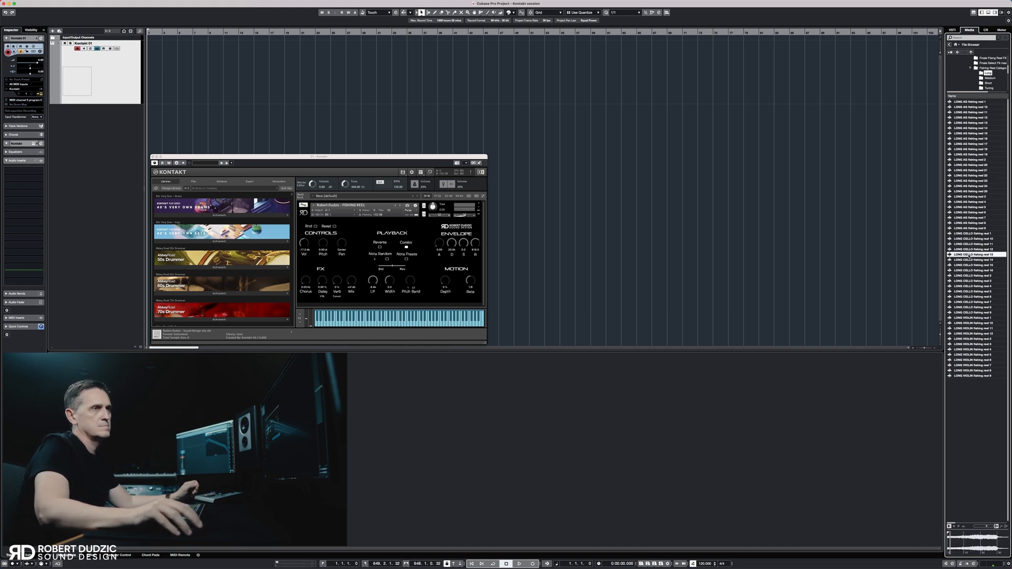
left_click(989, 78)
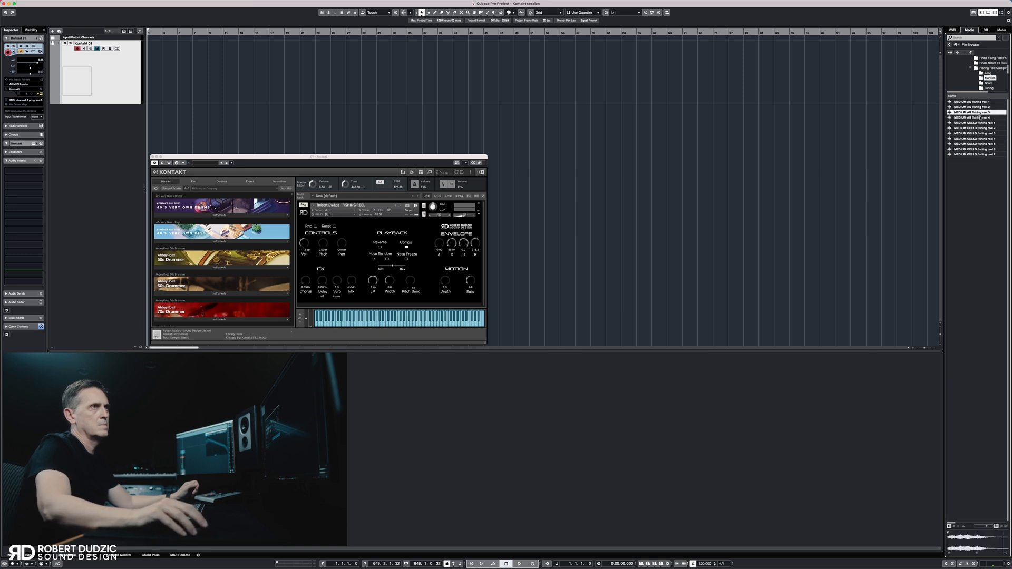
left_click(977, 139)
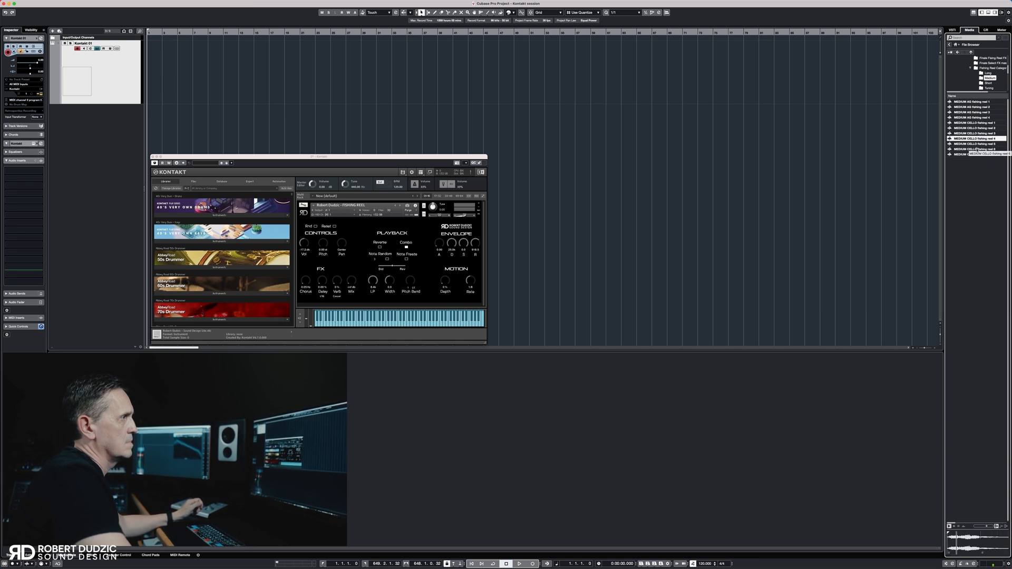
left_click(977, 150)
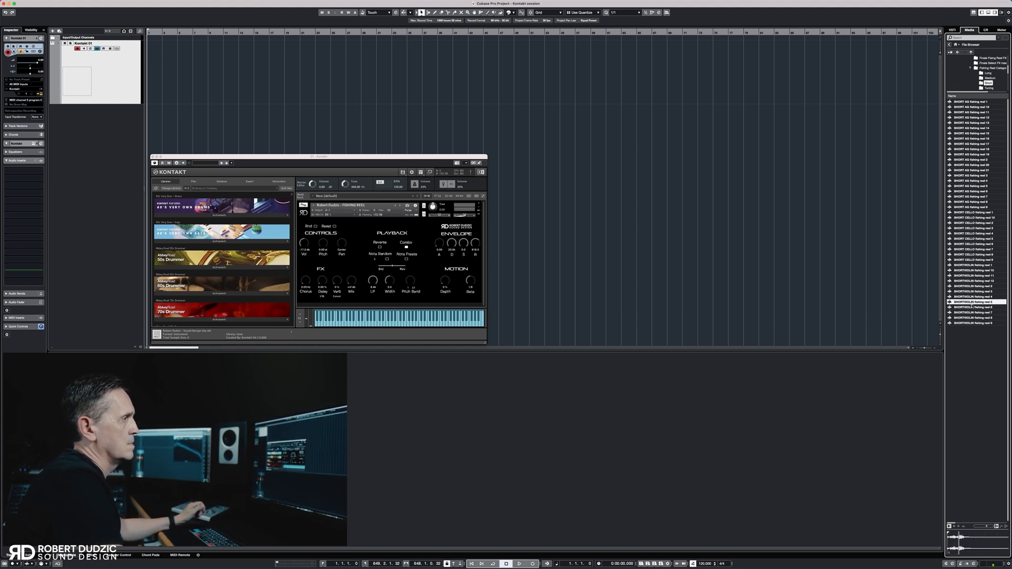
left_click(989, 88)
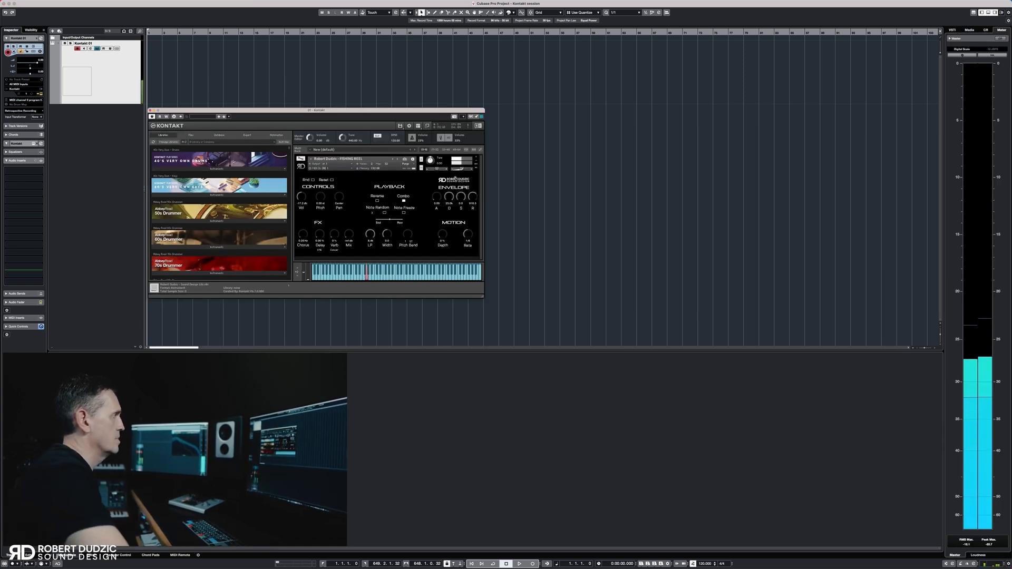
Adjust the FISHING REEL instrument's volume, Motion Rate and Pitch in Kontakt while playing notes
left_click_drag(462, 170, 467, 171)
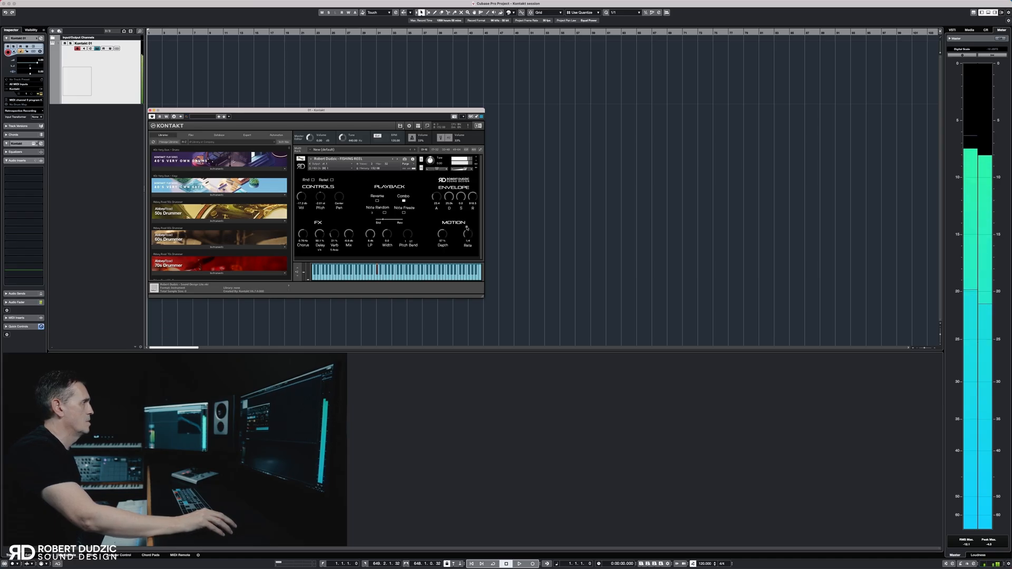
left_click_drag(466, 226, 467, 225)
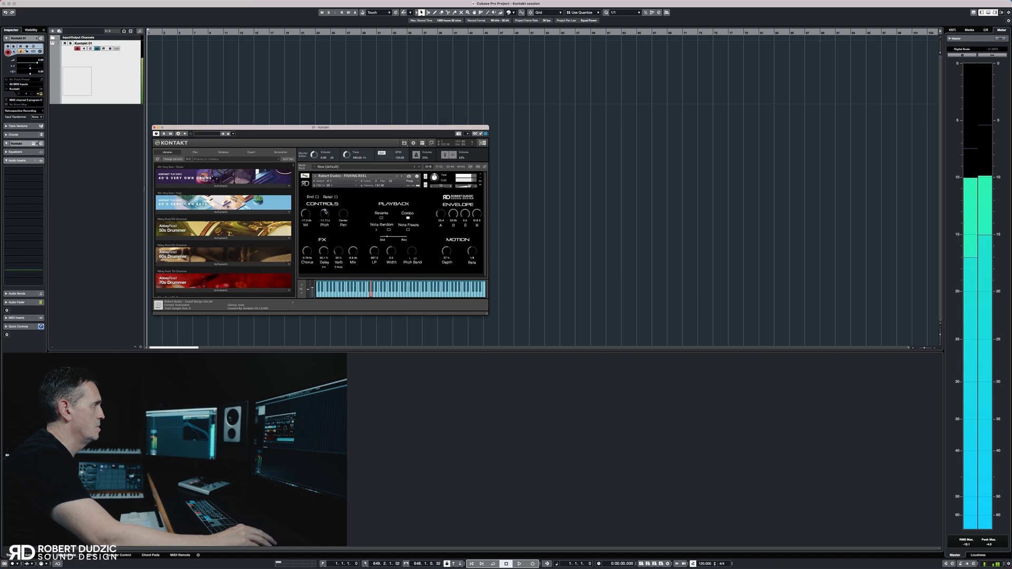
left_click_drag(325, 212, 325, 208)
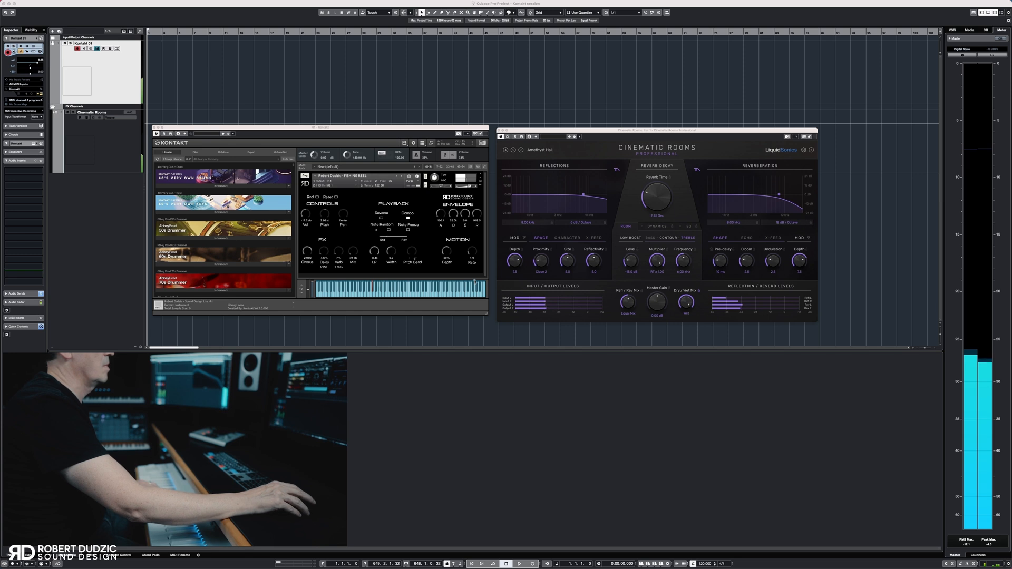
Increase the Reverb Time in Cinematic Rooms and adjust the playback slider of the FISHING REEL instrument
left_click_drag(654, 204, 653, 196)
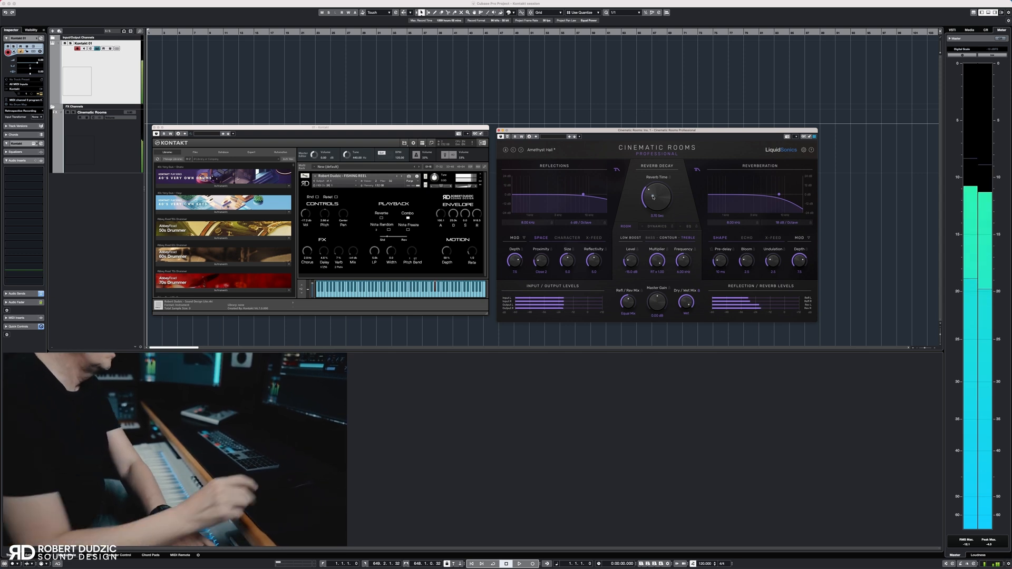
left_click(388, 238)
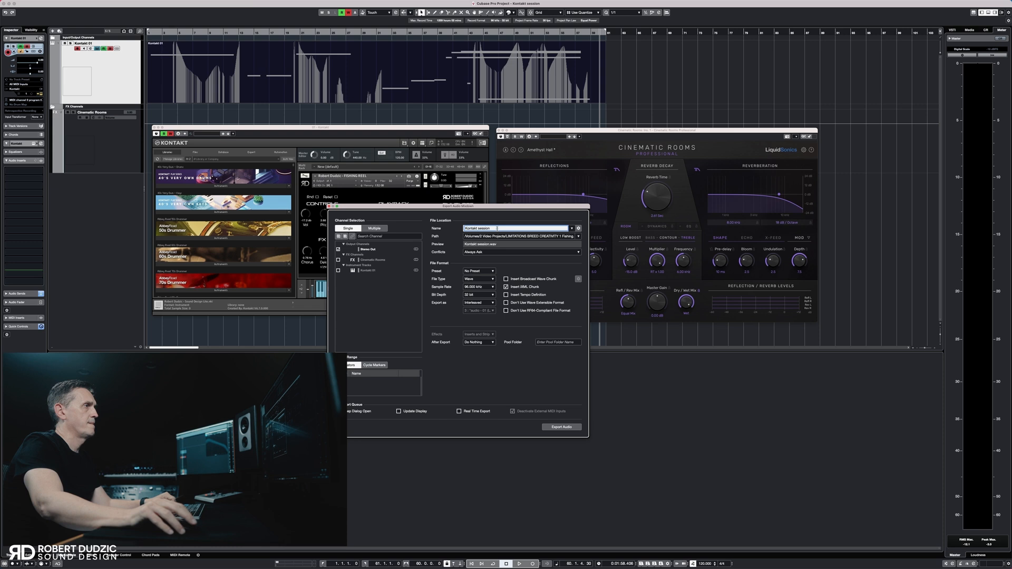
left_click_drag(496, 228, 425, 227)
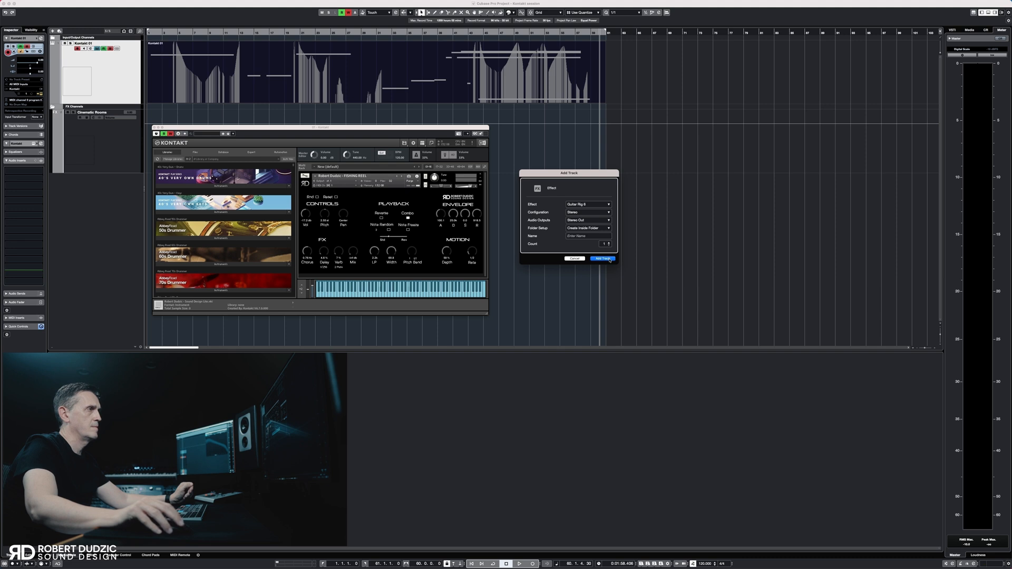
Add an FX channel with Guitar Rig 6, search its presets for "rd fx" and load RD FX 1
left_click(610, 259)
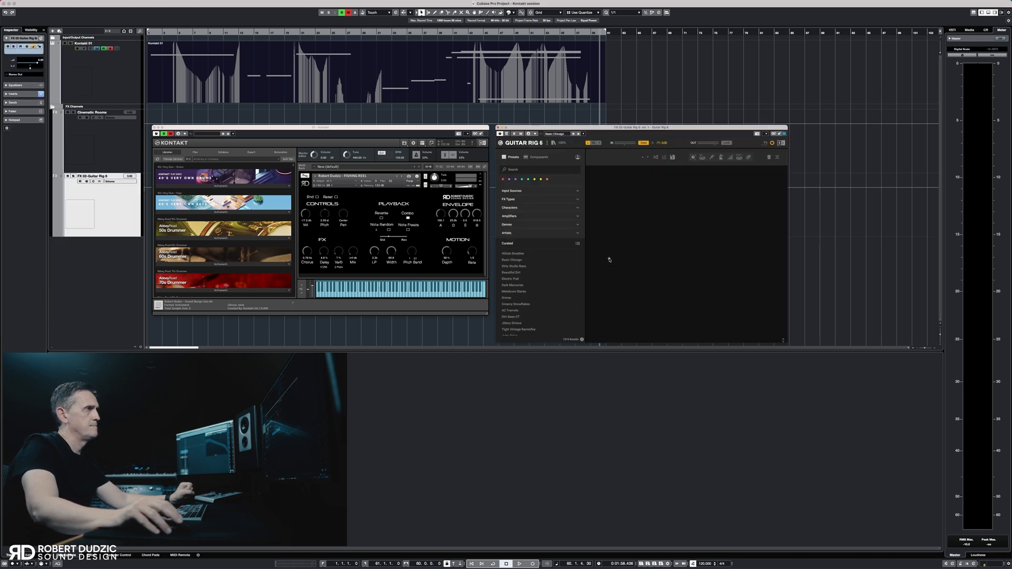
left_click(548, 170)
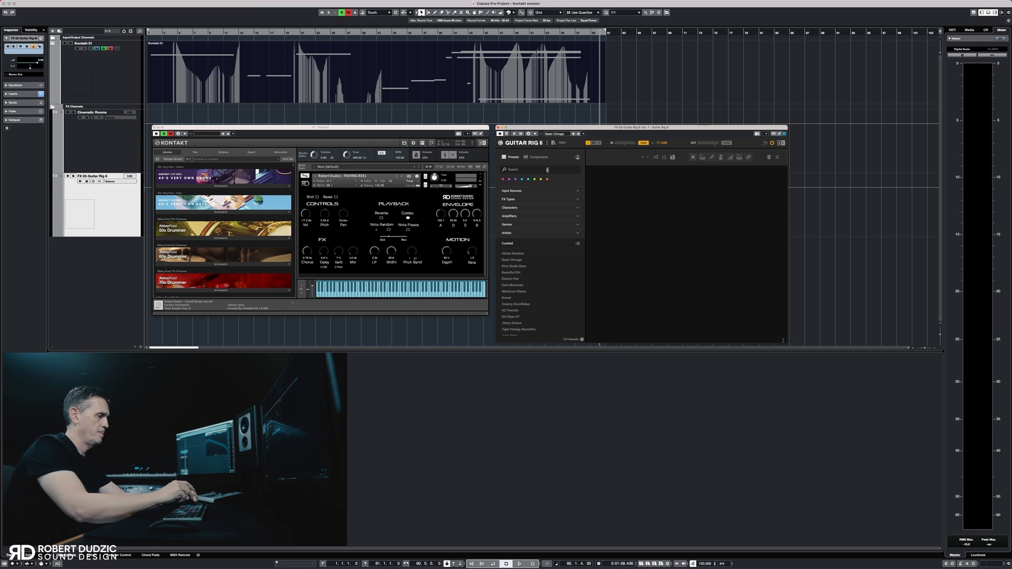
type("rd f")
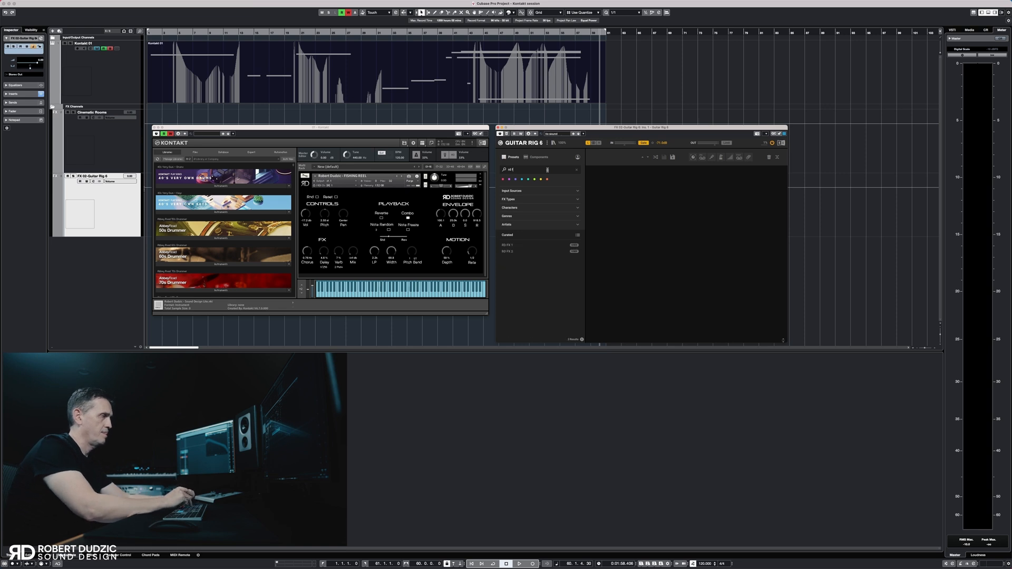
type("x")
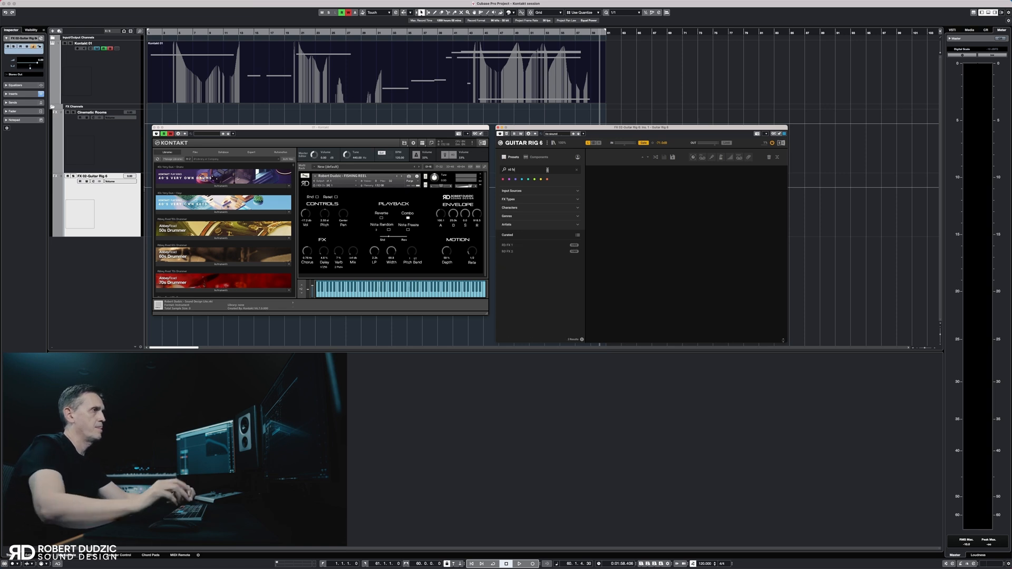
left_click(508, 245)
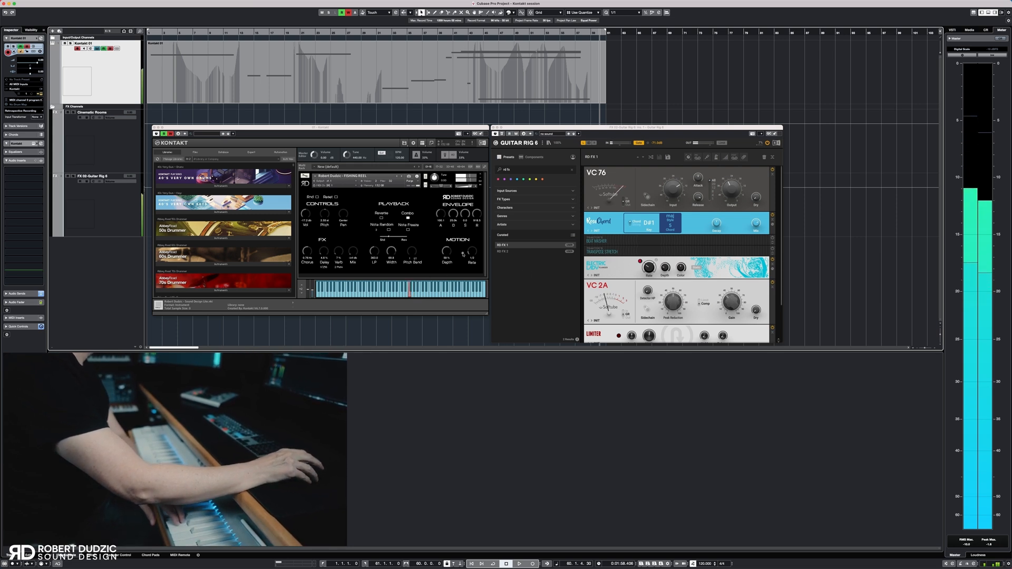
Record a new performance on the Kontakt track while adjusting the VC 76 compressor's Input and Output in Guitar Rig
left_click(534, 564)
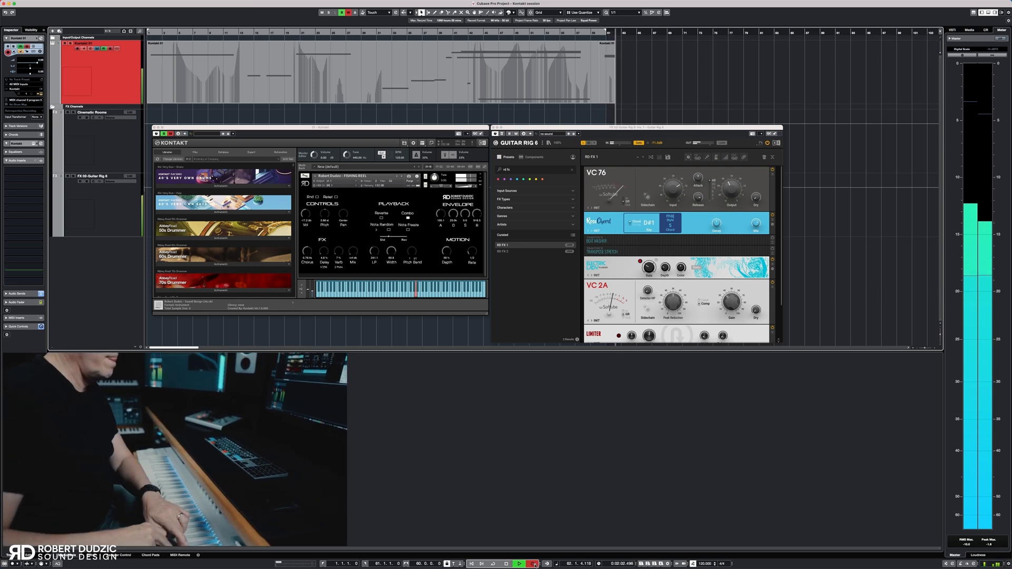
left_click(675, 188)
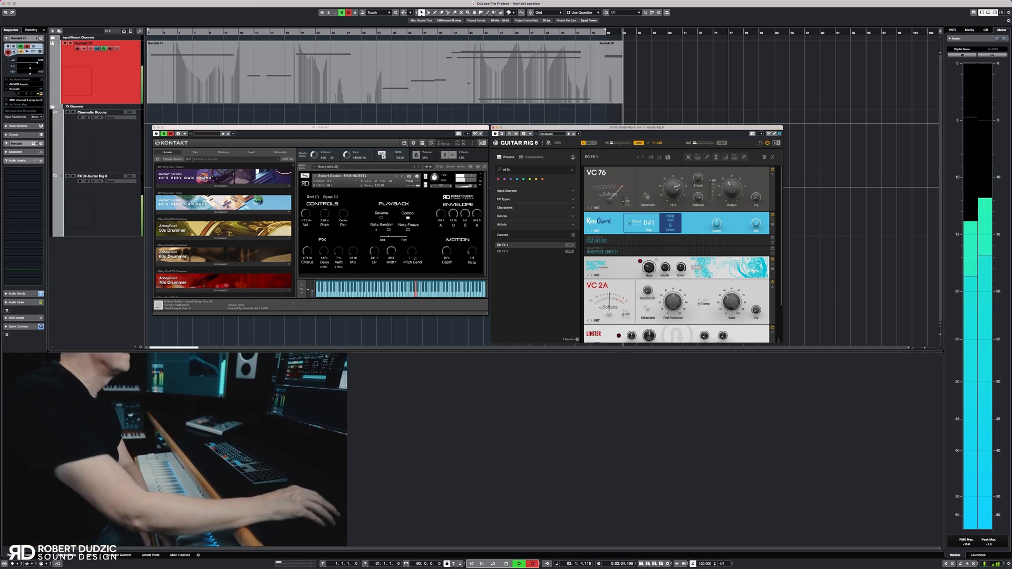
left_click_drag(676, 200, 675, 201)
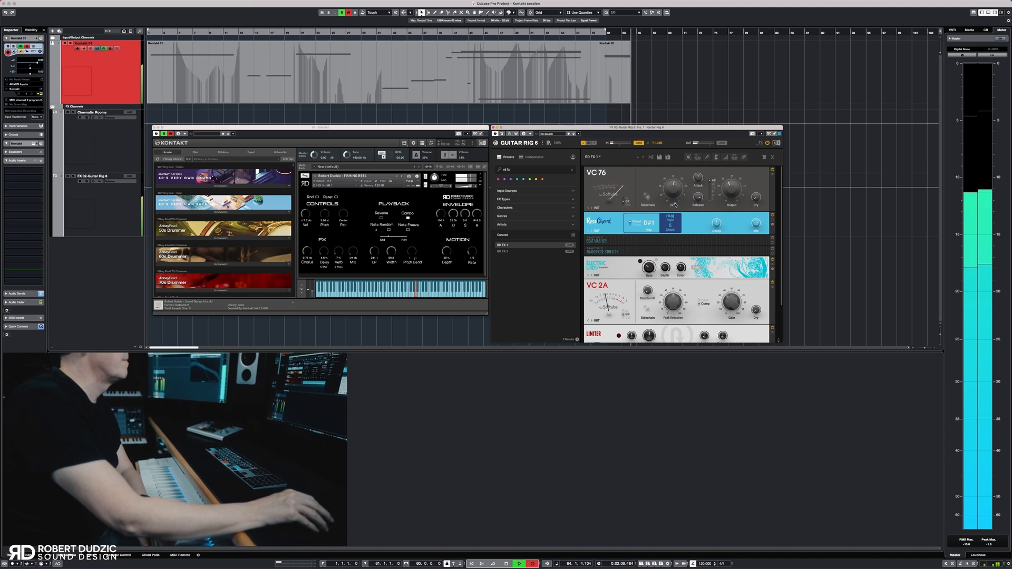
left_click_drag(731, 193, 731, 193)
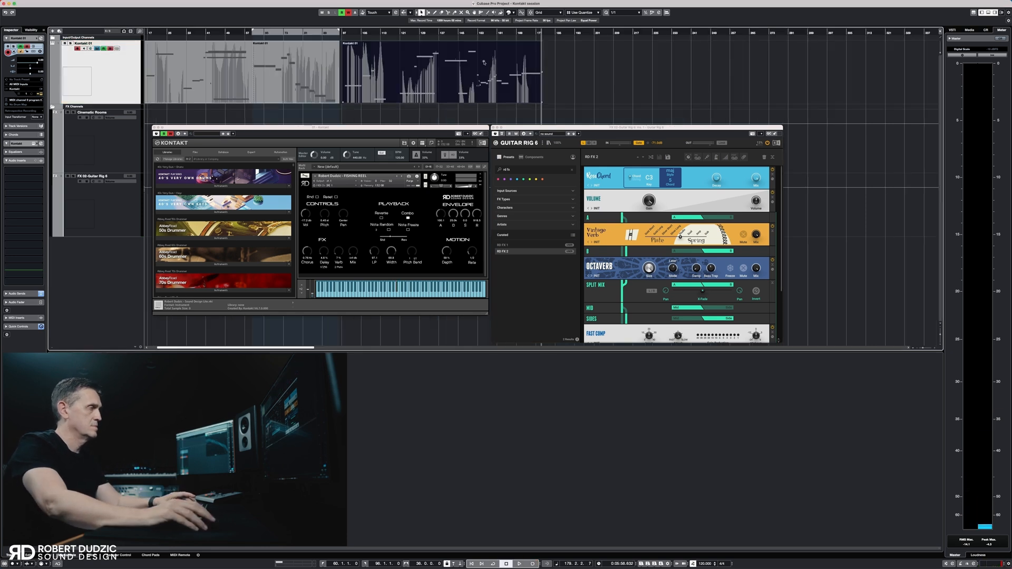
Set the locators to the last recorded Kontakt event and open the audio mixdown export
key("p")
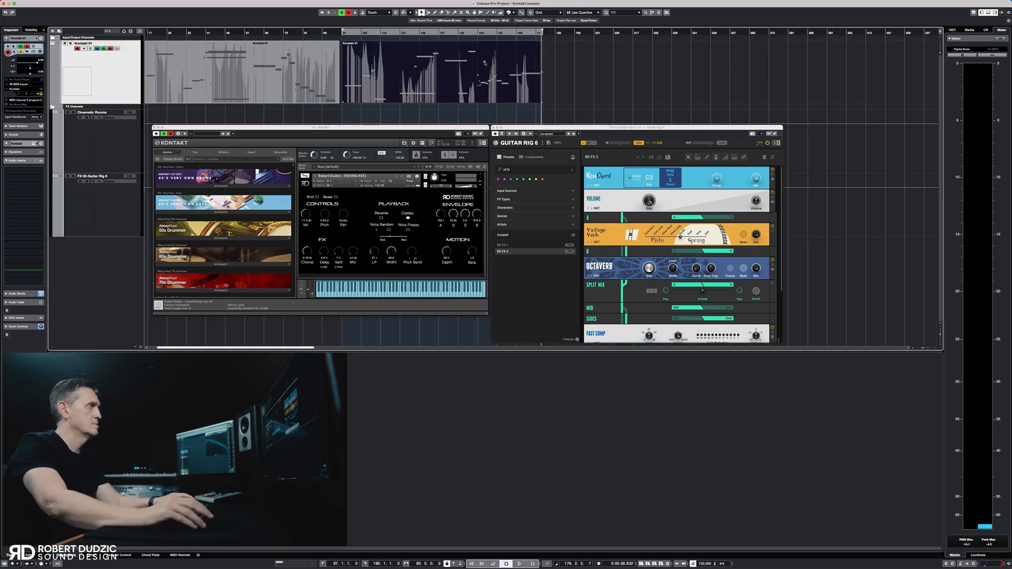
left_click(36, 2)
mouse_move(48, 90)
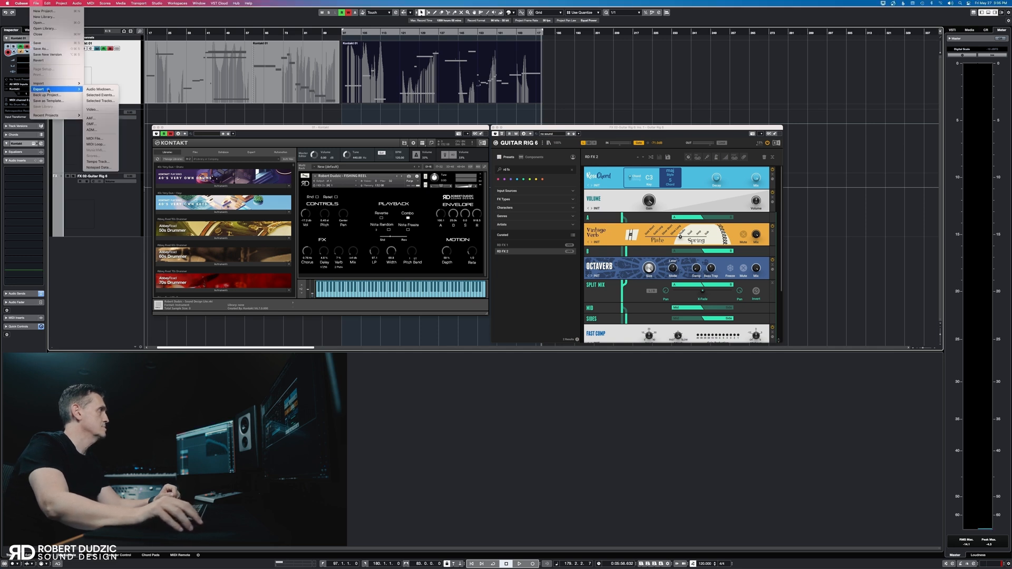
left_click(95, 90)
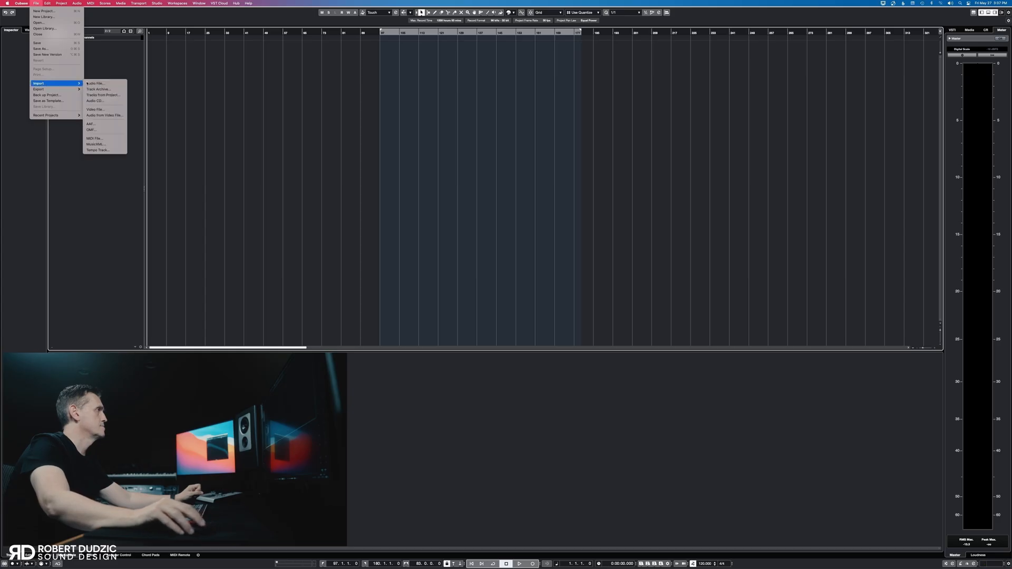
Import the three processed Cello SD audio files one after another onto a single track and enlarge the track's height
left_click(93, 83)
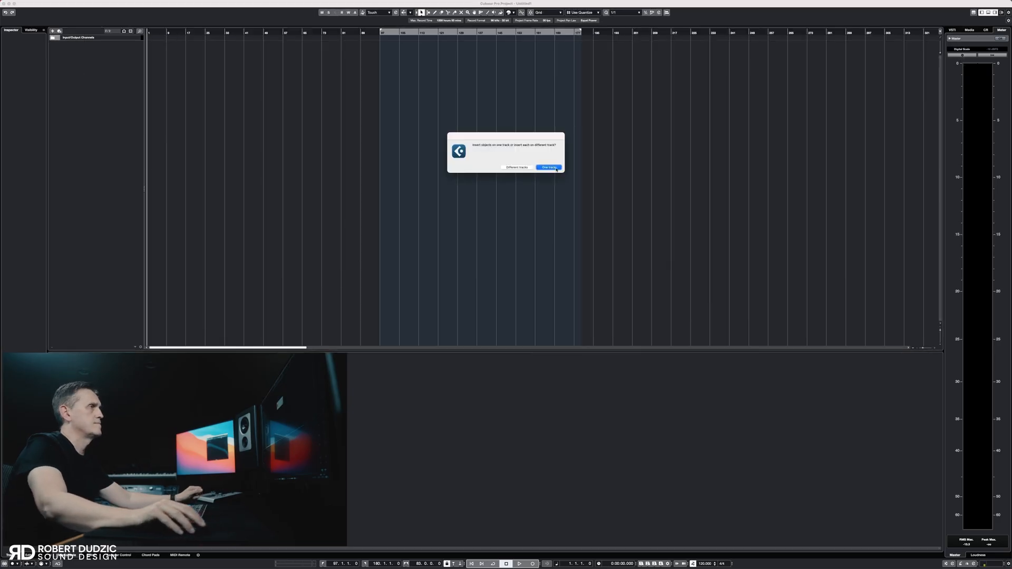
left_click(556, 168)
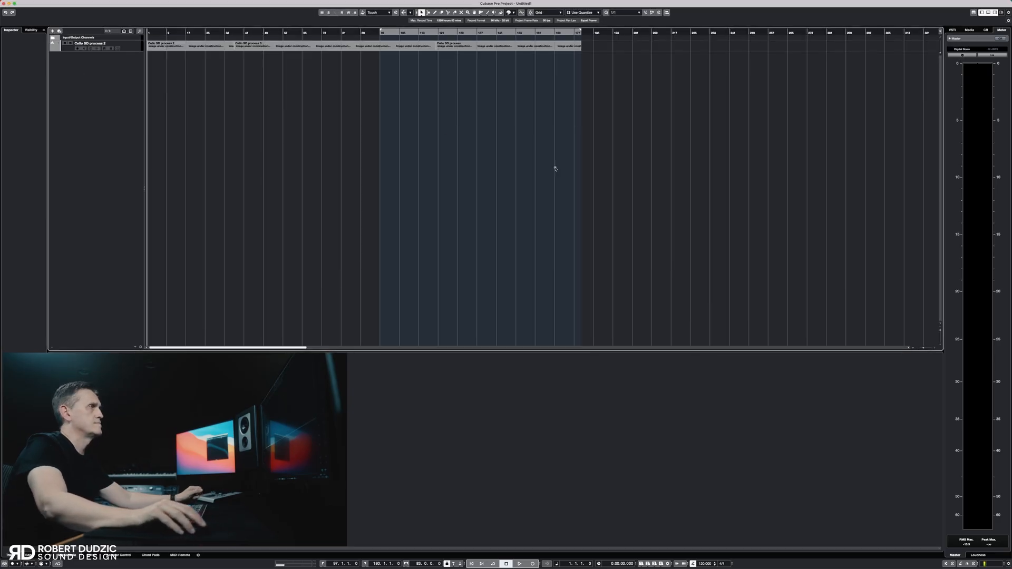
left_click_drag(940, 331, 940, 342)
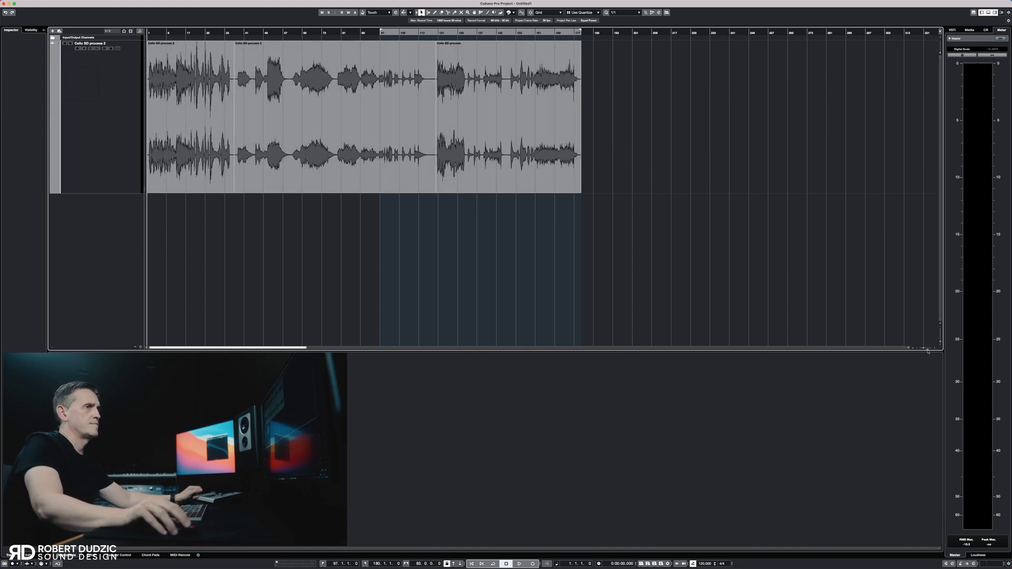
Trim the silence from the start of the first cello event and play it from several positions
left_click_drag(923, 348, 924, 349)
left_click(162, 119)
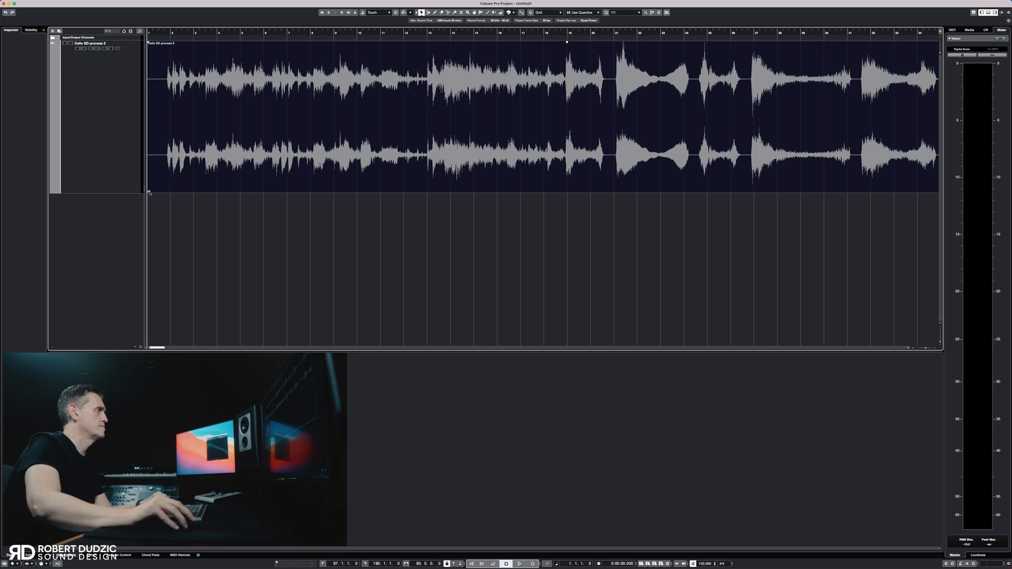
left_click_drag(148, 191, 167, 191)
key("space")
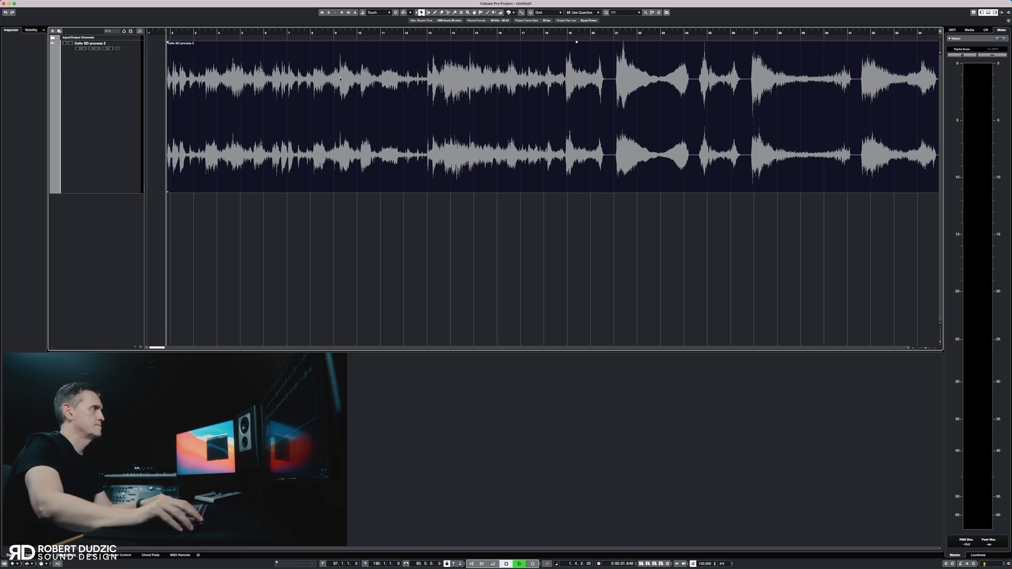
left_click(340, 34)
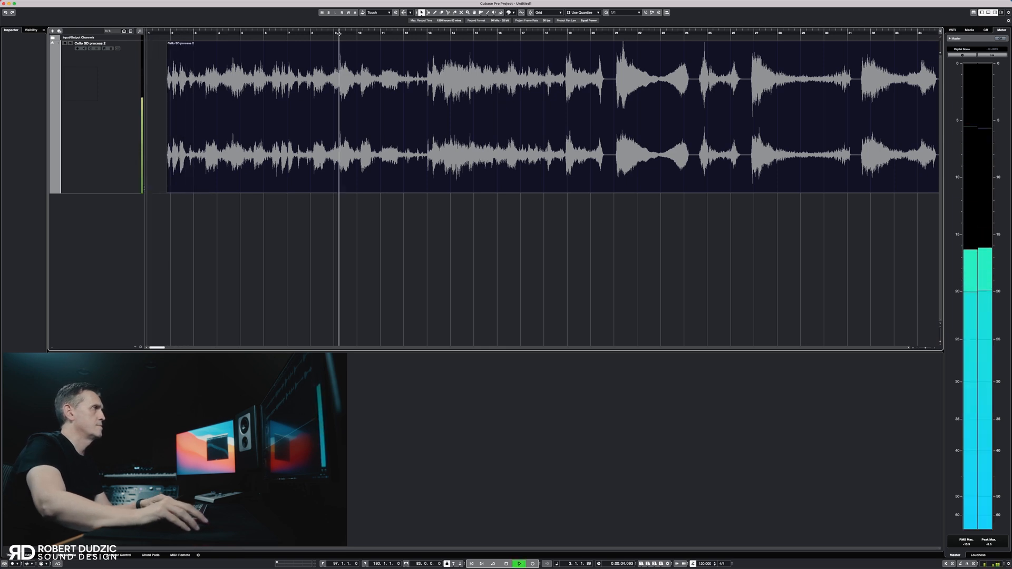
left_click(430, 34)
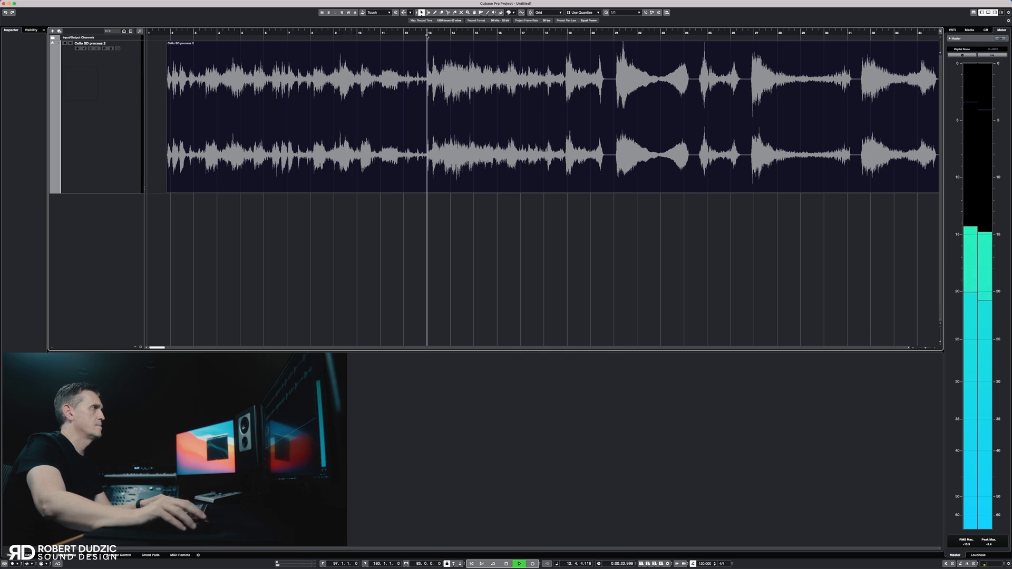
Split the first cello event just before bar 19 and give the earlier part a fade-out of about five bars
right_click(520, 103)
left_click(546, 104)
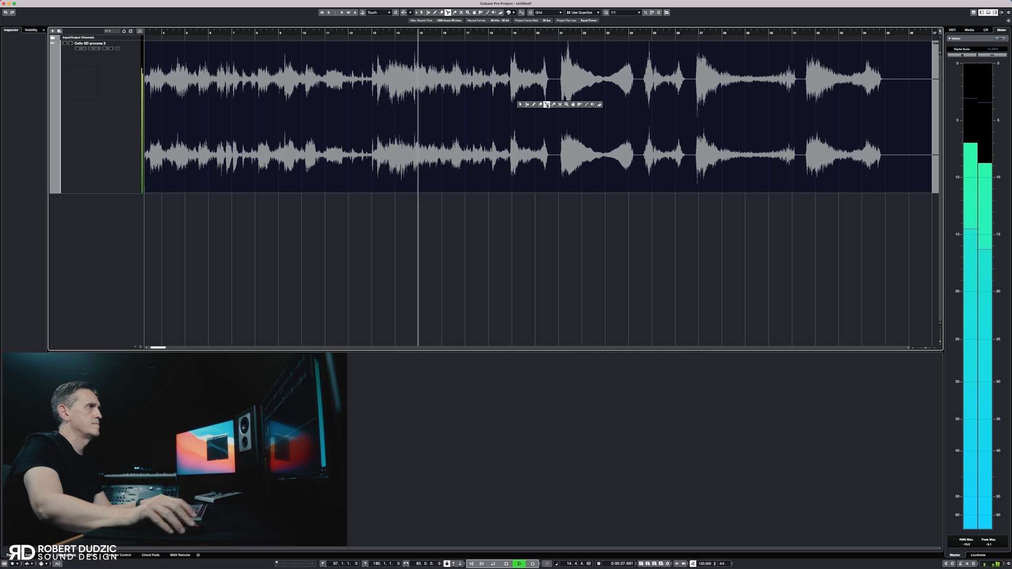
left_click(510, 108)
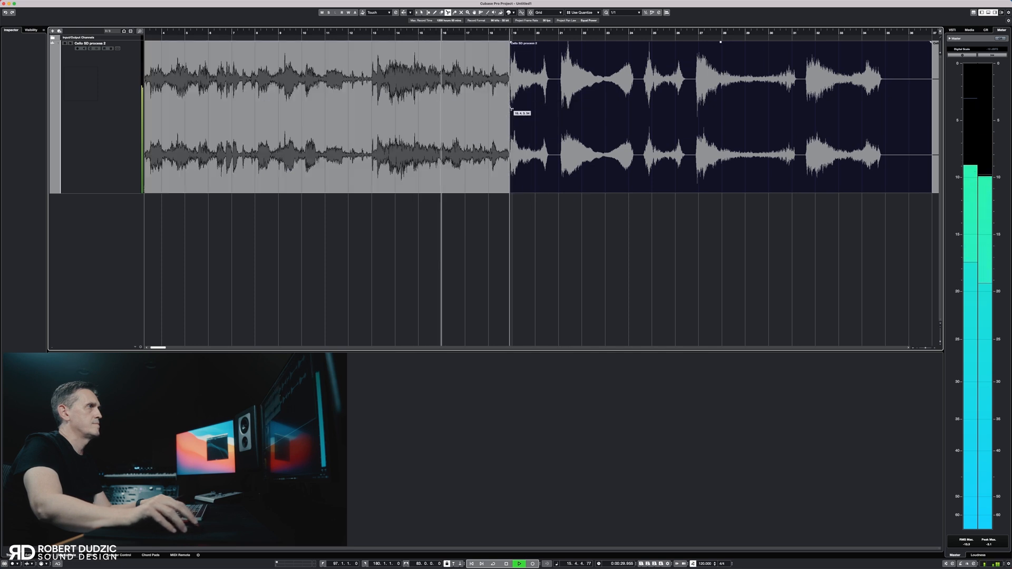
right_click(510, 108)
left_click(514, 109)
left_click(500, 102)
left_click_drag(507, 43, 385, 48)
left_click(361, 212)
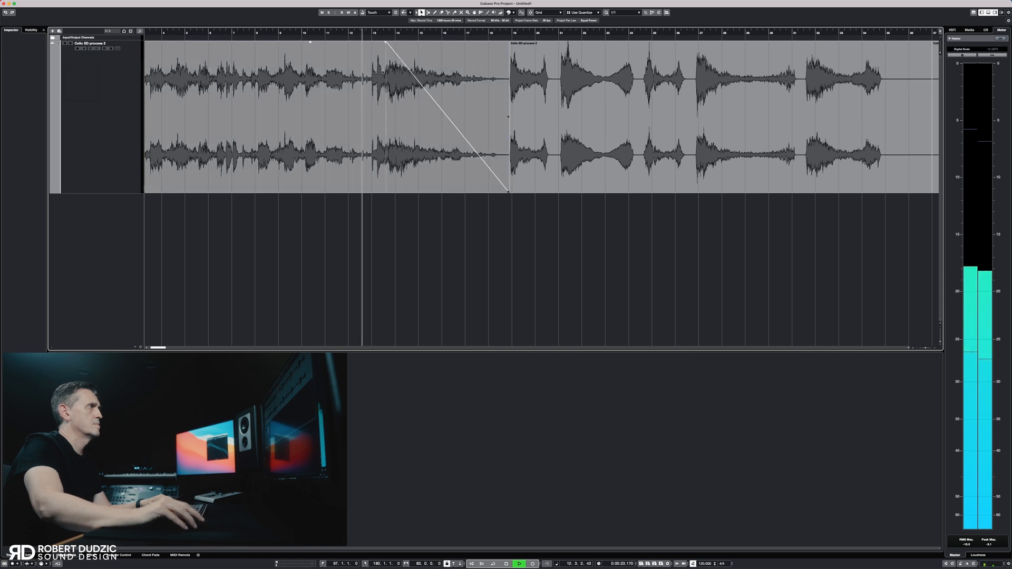
Split the opening cello event again near bar 13 and fade out the earlier part over about three bars
key("3")
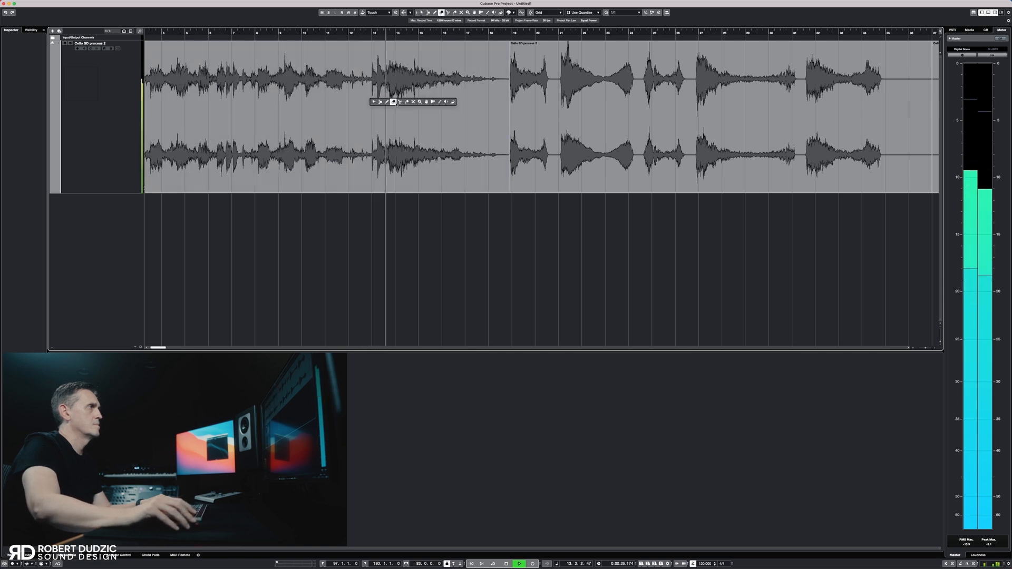
left_click(370, 106)
key("1")
left_click(359, 103)
left_click_drag(368, 42, 296, 41)
key("space")
scroll(364, 114, "left", 2)
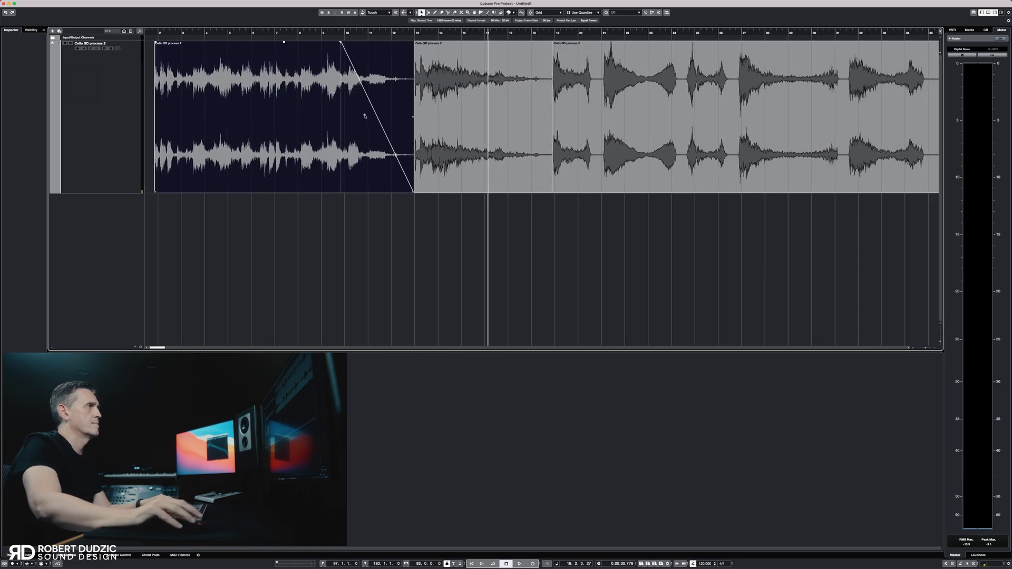
Give the four consecutive short cello events starting near bar 19 matching short fade-outs at once
scroll(411, 106, "right", 5)
scroll(431, 101, "right", 1)
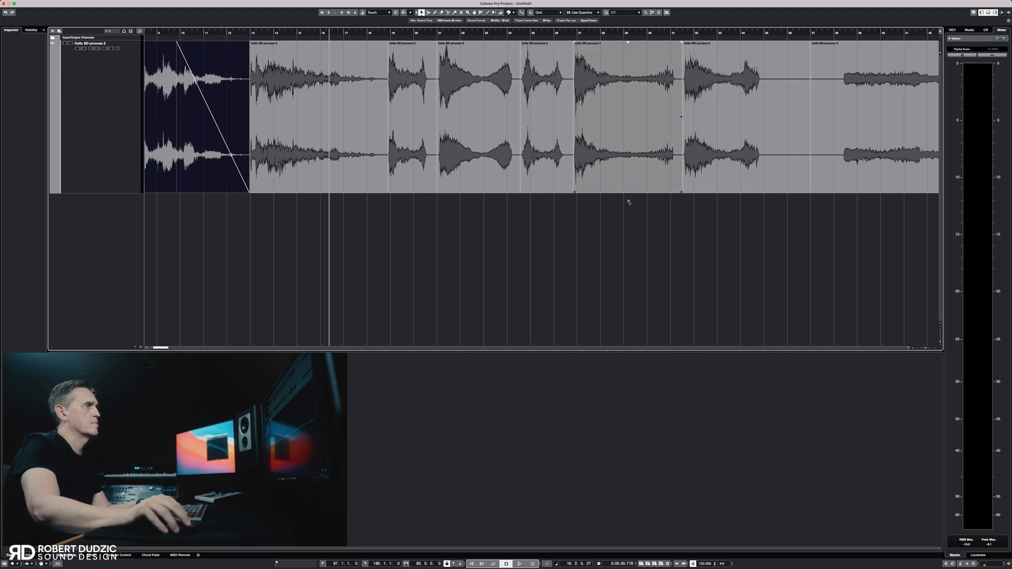
left_click_drag(643, 222, 429, 113)
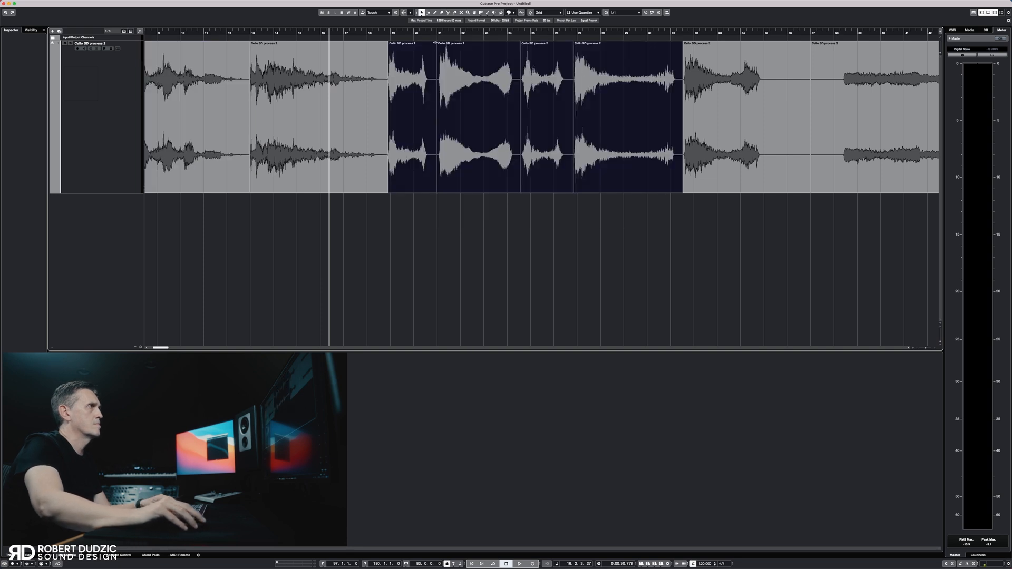
left_click_drag(435, 43, 429, 42)
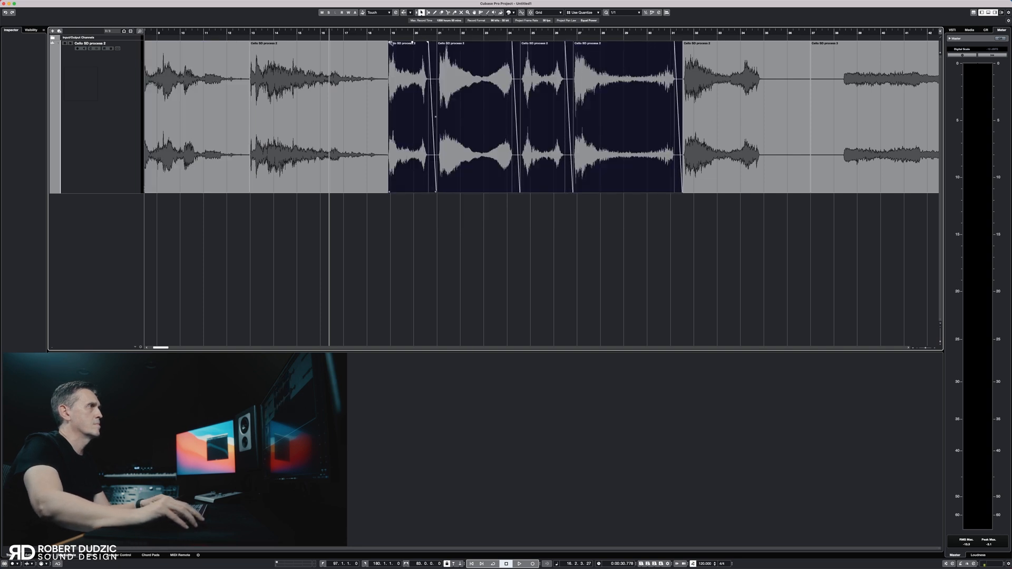
scroll(620, 182, "right", 5)
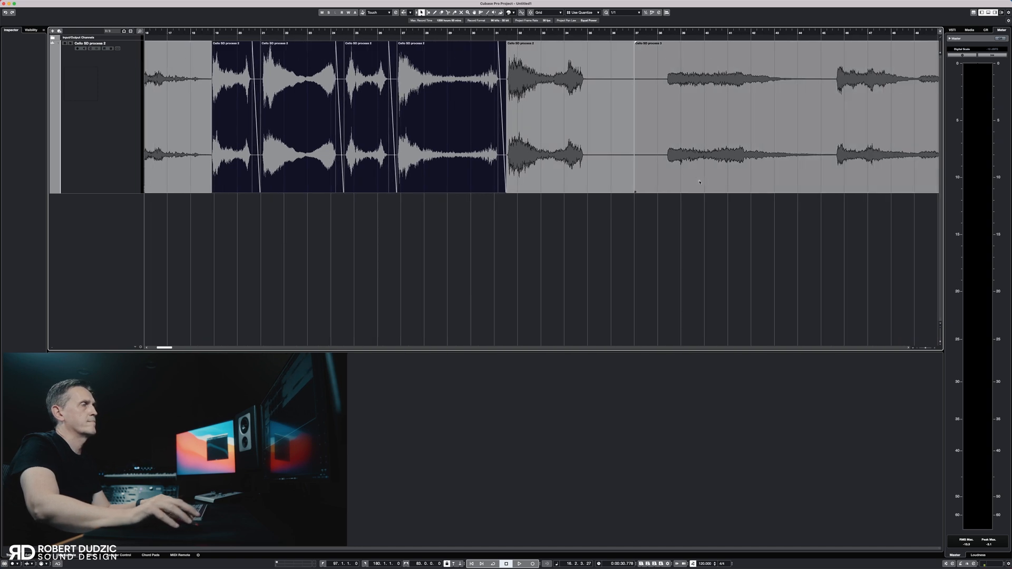
left_click(524, 117)
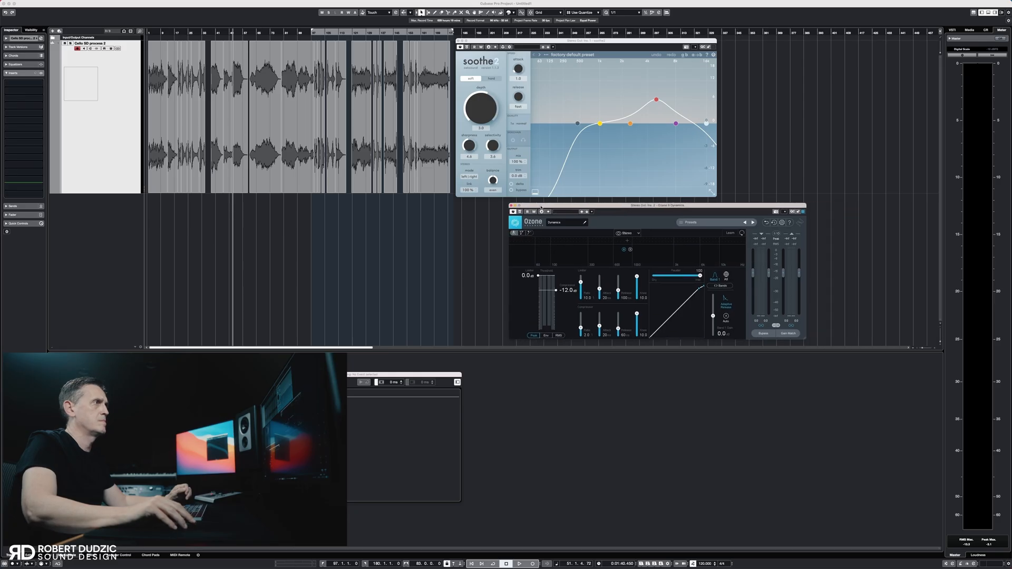
Arrange the Ozone Dynamics and Uberloud plug-in windows around Soothe2 and close the Direct Offline Processing window
left_click_drag(544, 206, 486, 206)
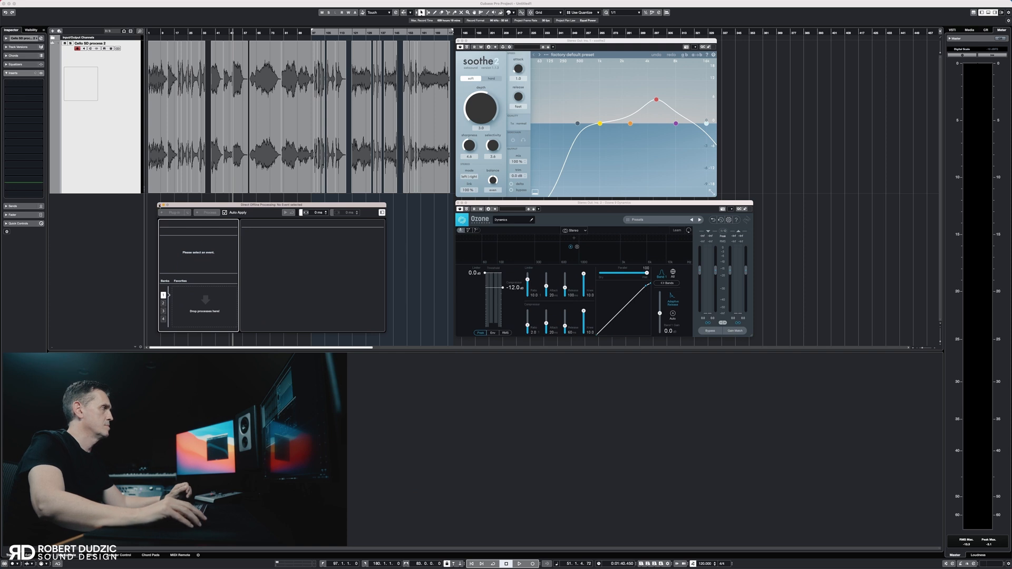
left_click(159, 205)
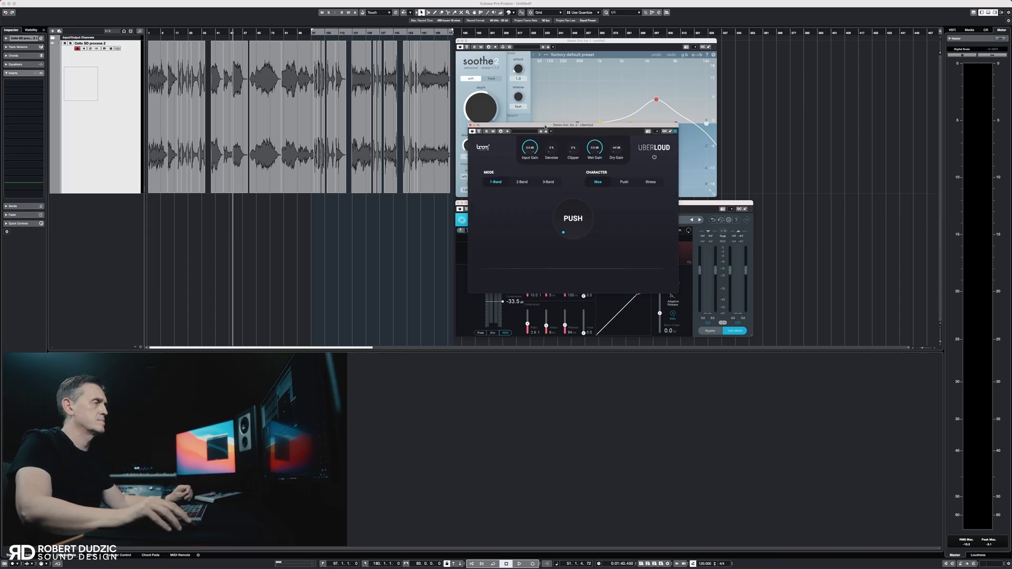
left_click_drag(545, 126, 815, 41)
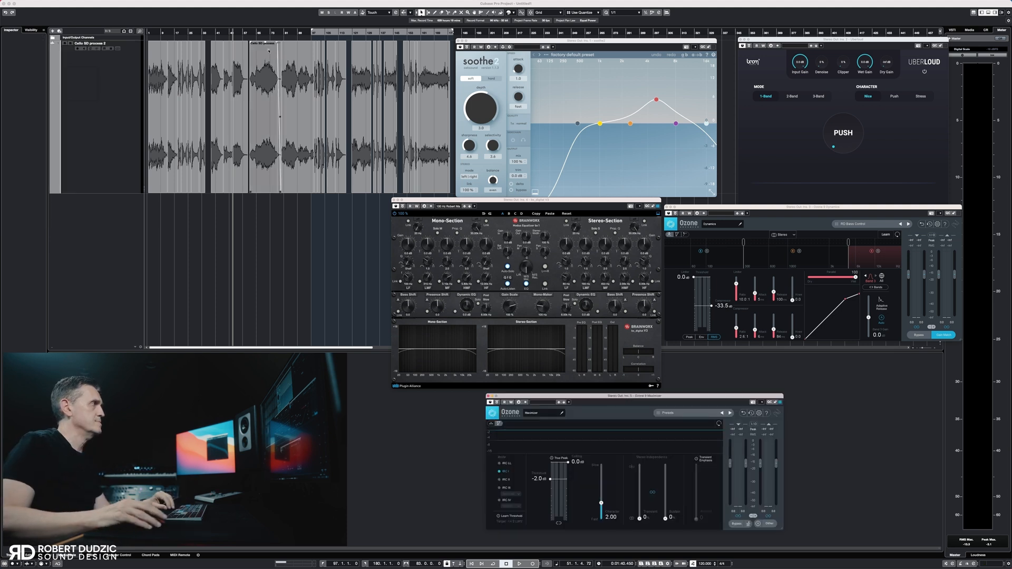
Switch Uberloud to 3-Band mode and lower the Ozone Maximizer threshold to -4.0 dB while the cello track plays
left_click(256, 33)
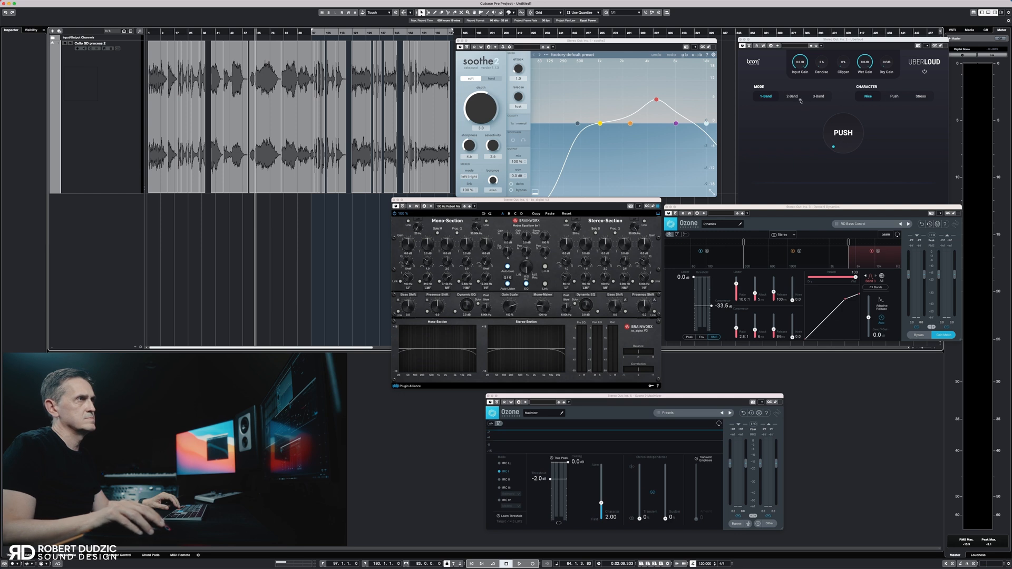
left_click(818, 96)
key("space")
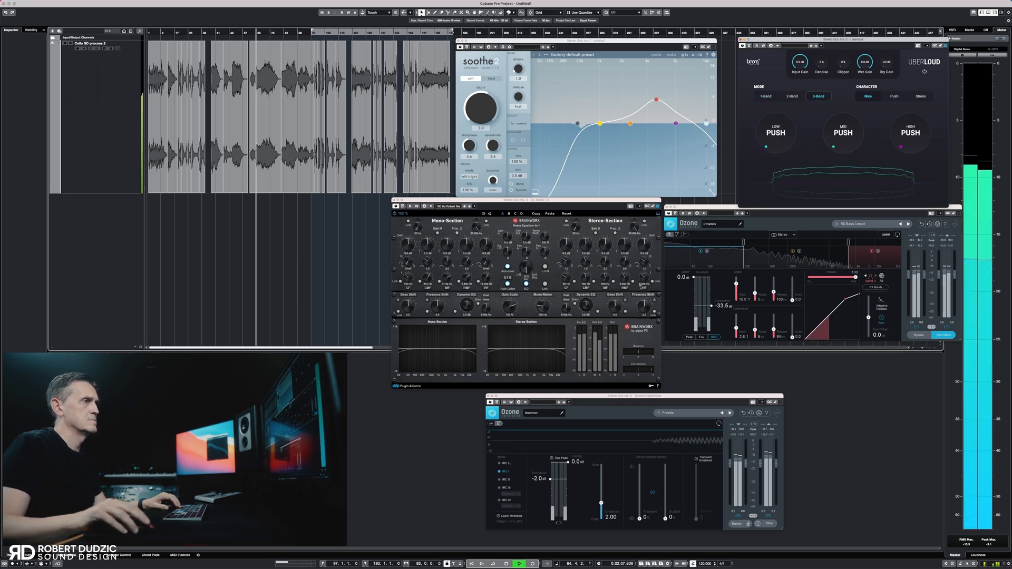
left_click_drag(551, 480, 551, 481)
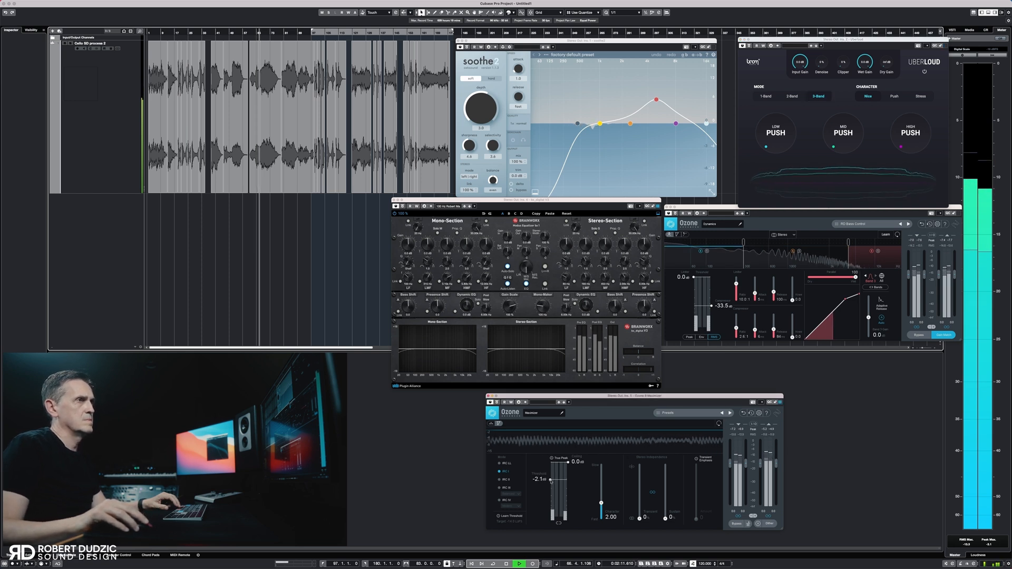
left_click_drag(551, 483, 550, 487)
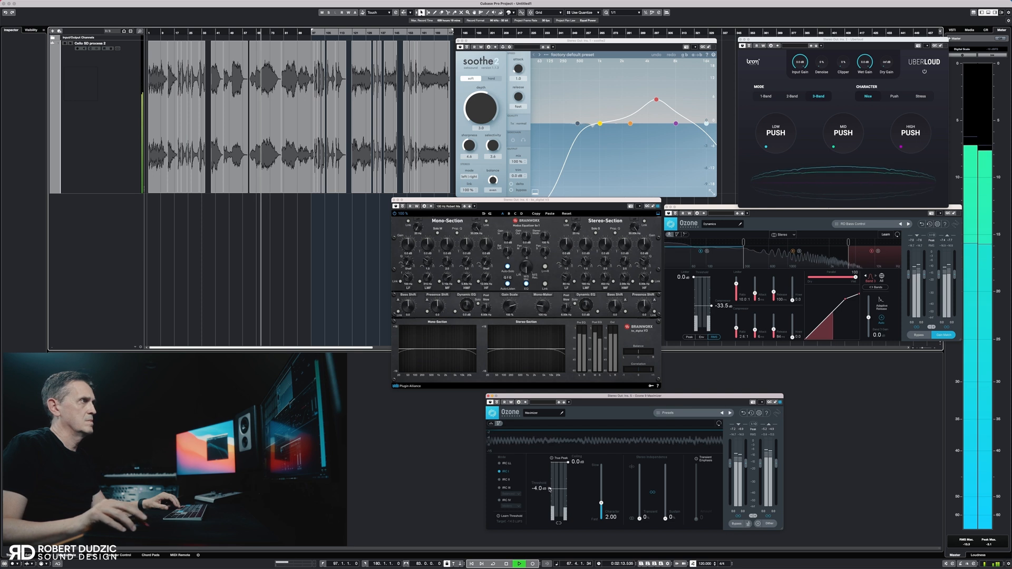
Audition the cello track through the plug-in chain at several points along the timeline
left_click(355, 33)
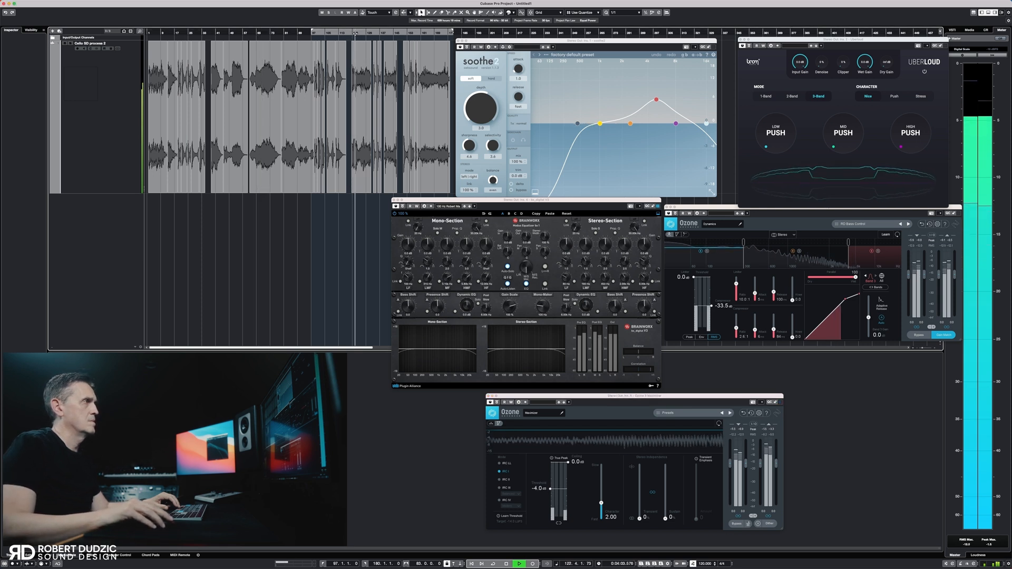
left_click(385, 33)
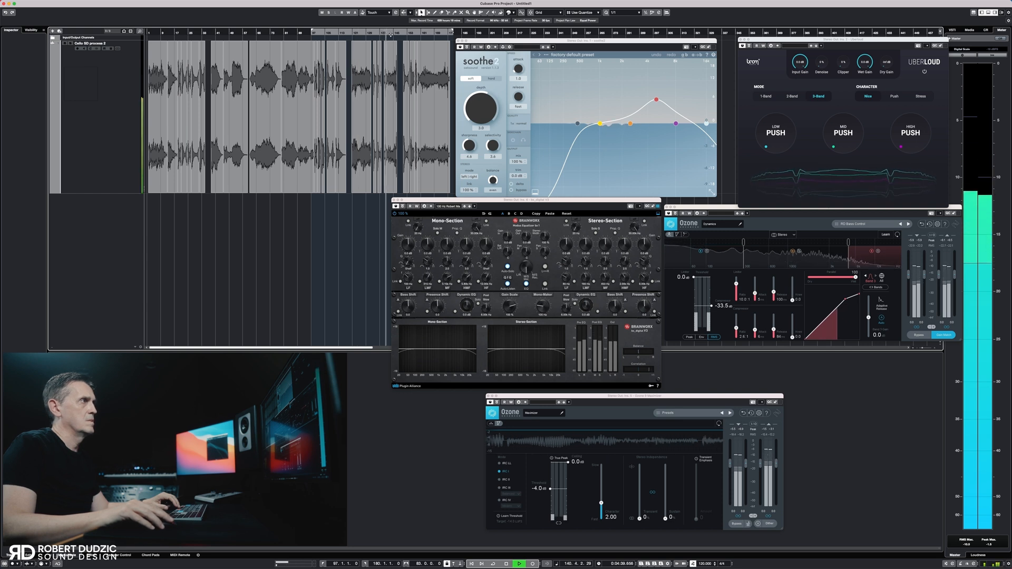
left_click(425, 33)
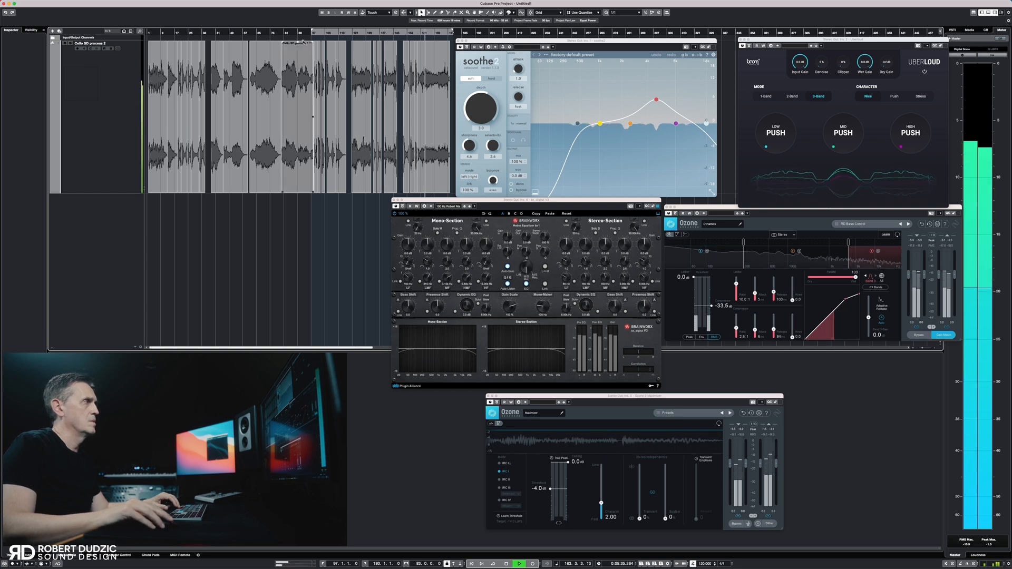
left_click(268, 33)
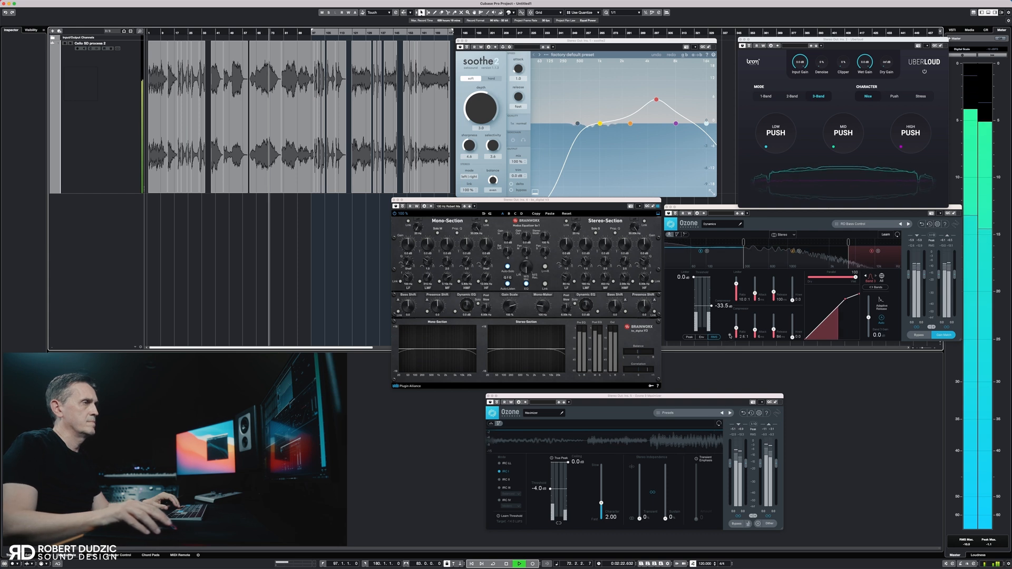
Try the Low and Mid Push in Uberloud, return it to 1-Band mode and set Push to 16 %
left_click_drag(770, 143, 771, 142)
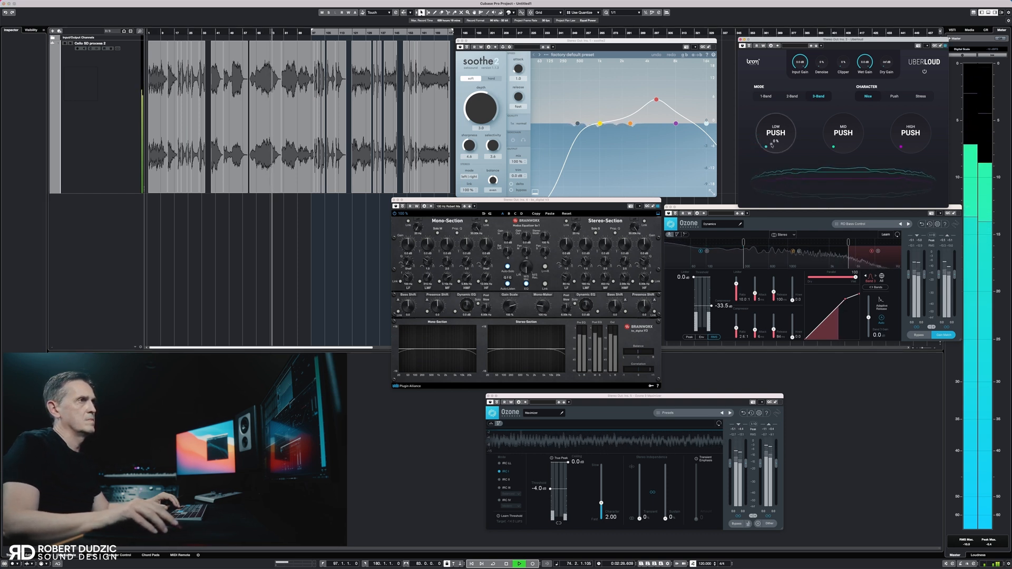
left_click_drag(838, 142, 837, 138)
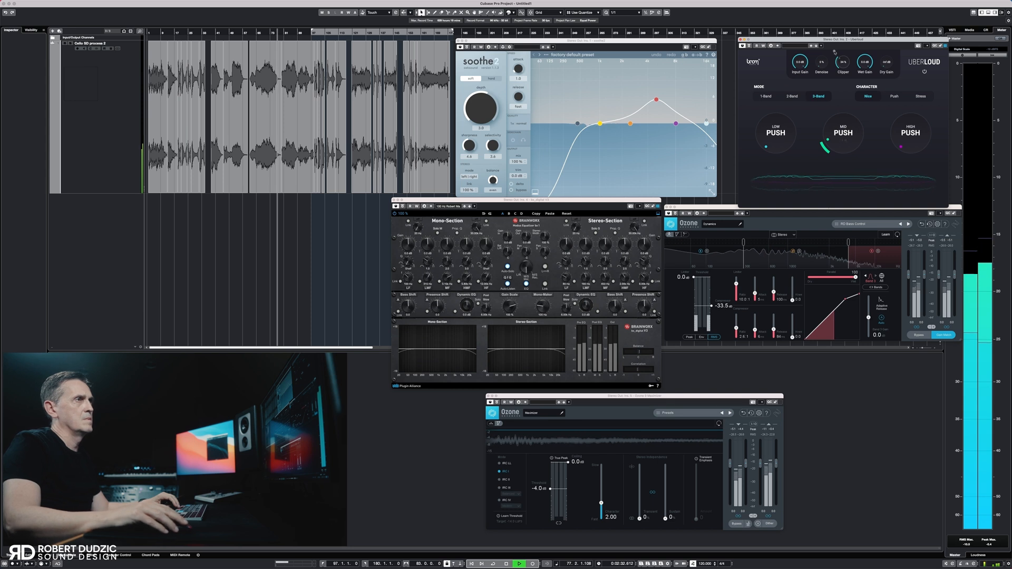
left_click(765, 96)
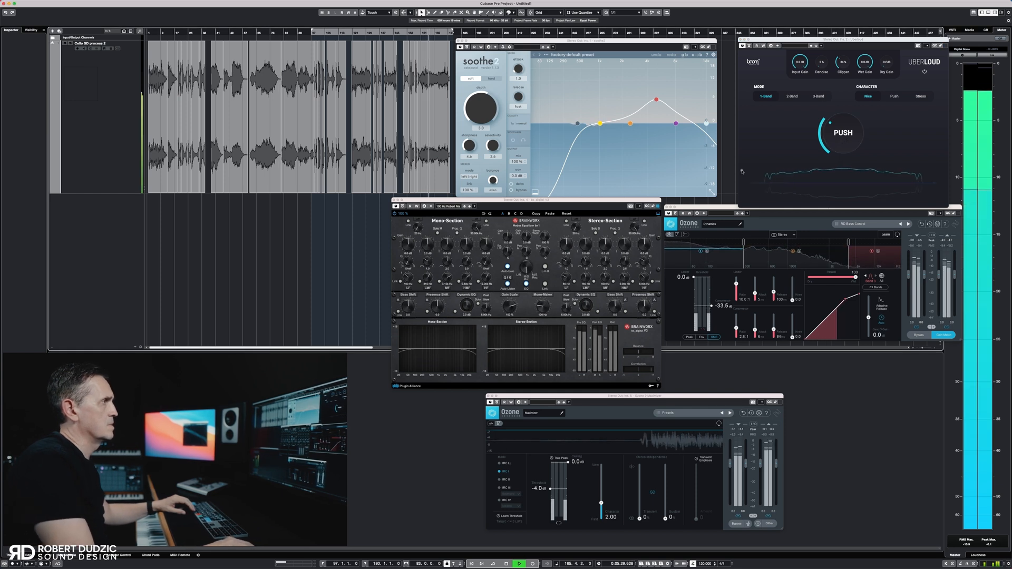
left_click(820, 135)
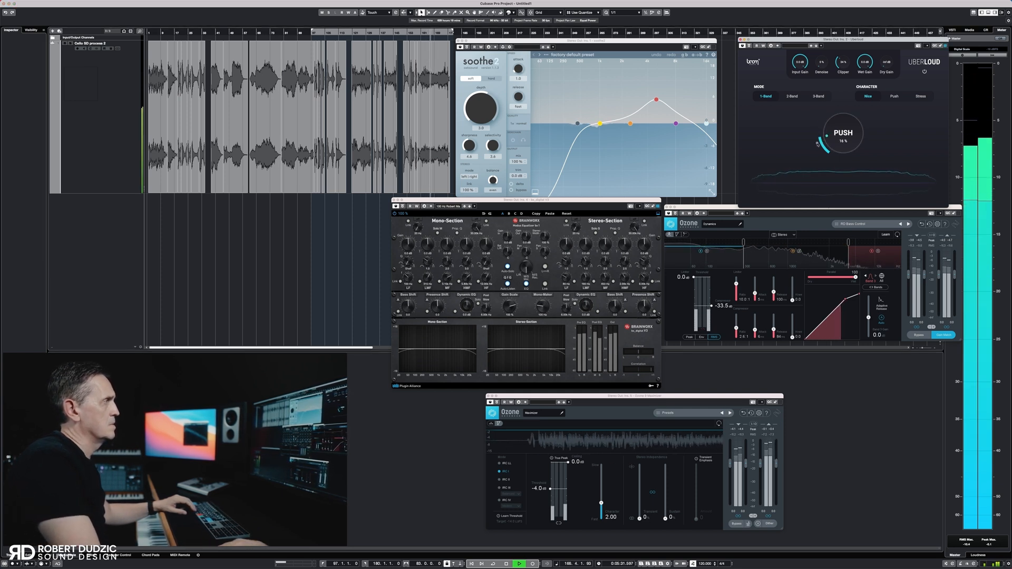
Loop playback over the short cello event between bars 24 and 27 and set the Ozone Maximizer threshold to -2.4 dB
left_click(189, 35)
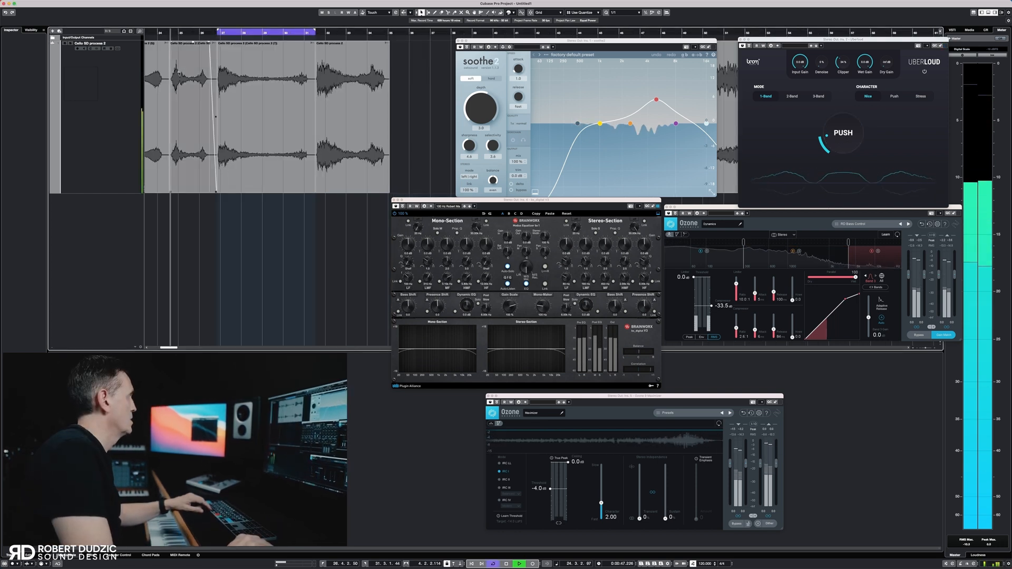
left_click(179, 77)
key("l")
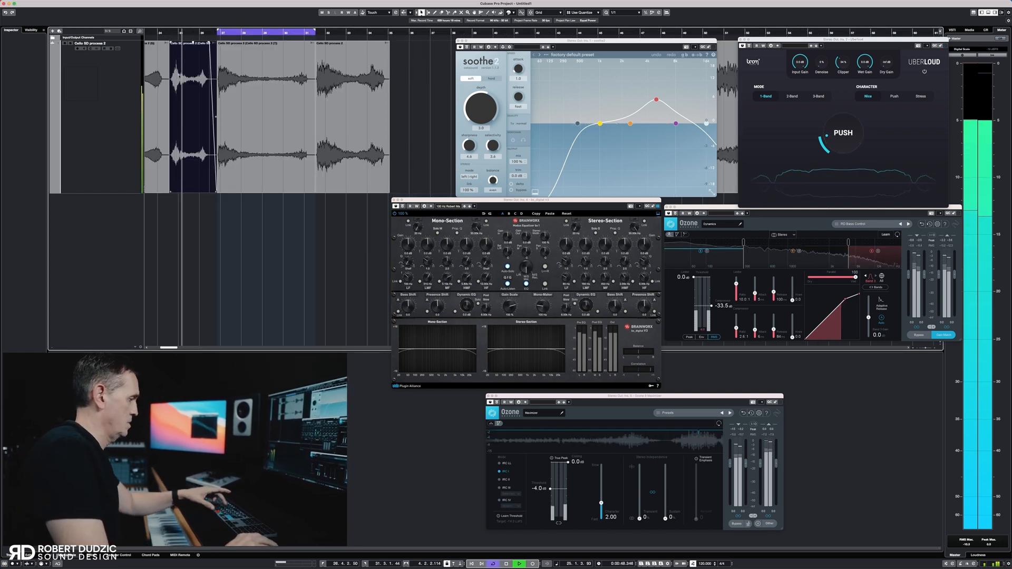
key("p")
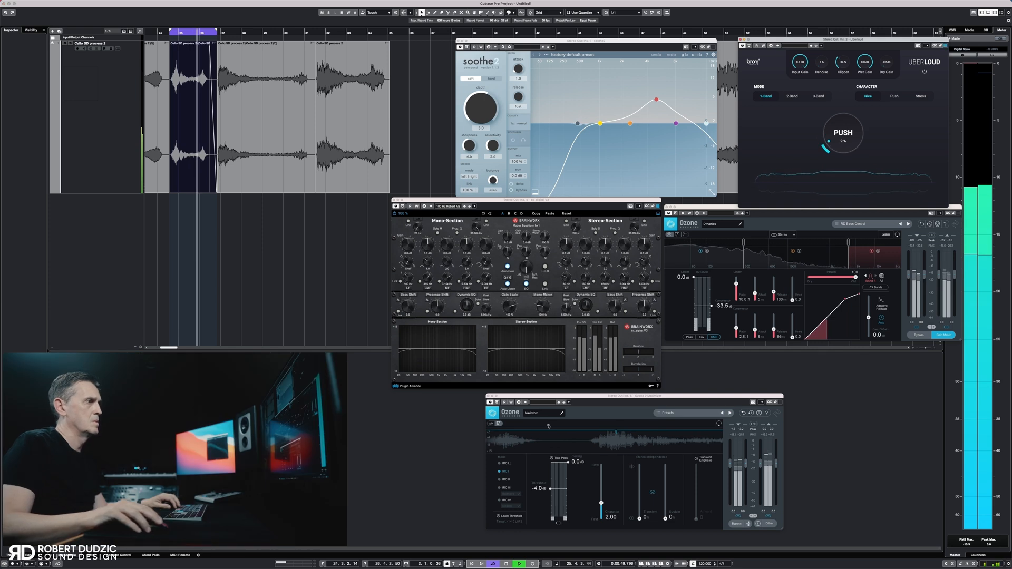
left_click_drag(550, 489, 551, 484)
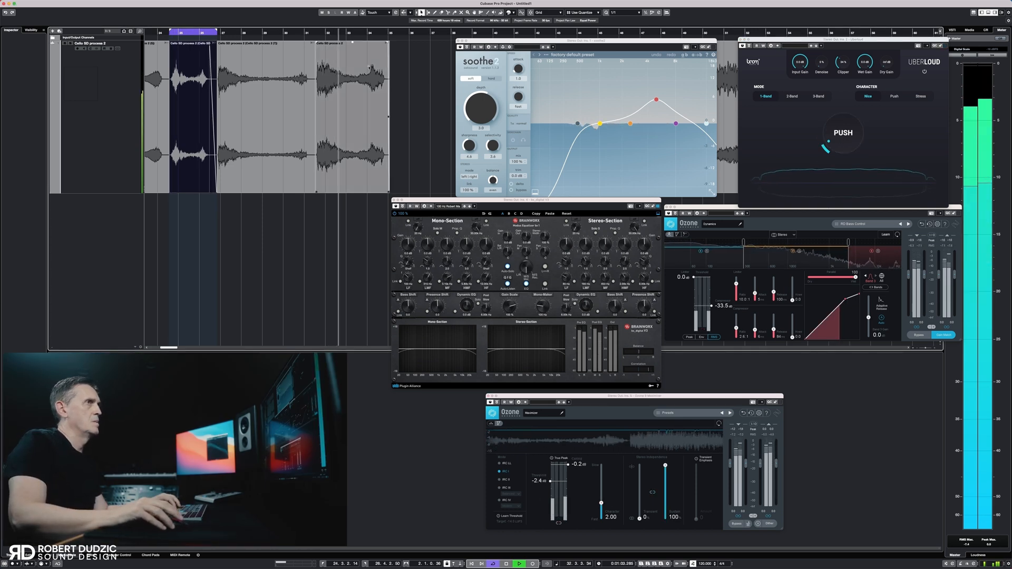
Audition the remaining cello events through the plug-in chain from about bar 32 to bar 107 and stop playback
scroll(399, 78, "right", 5)
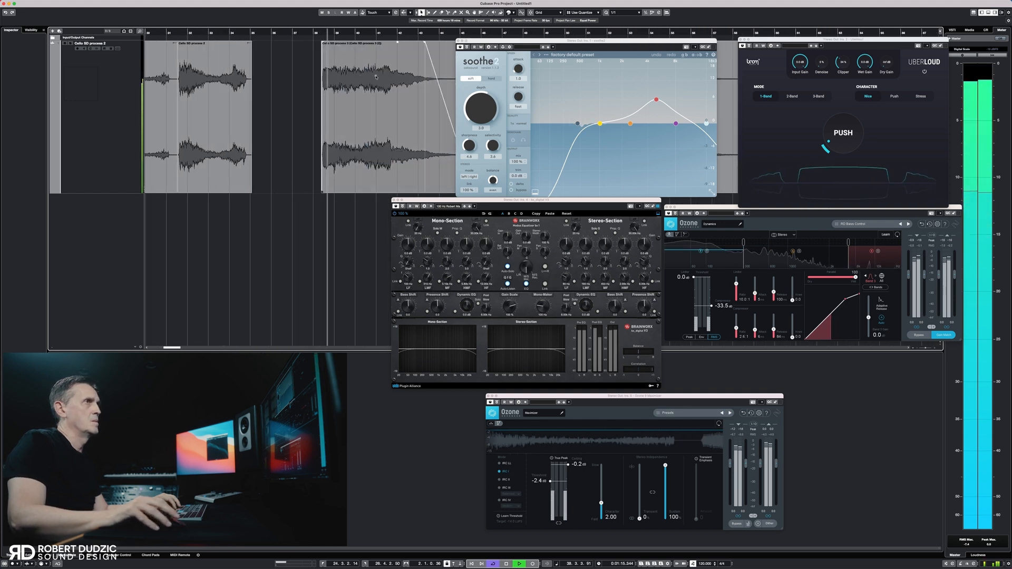
scroll(375, 77, "right", 8)
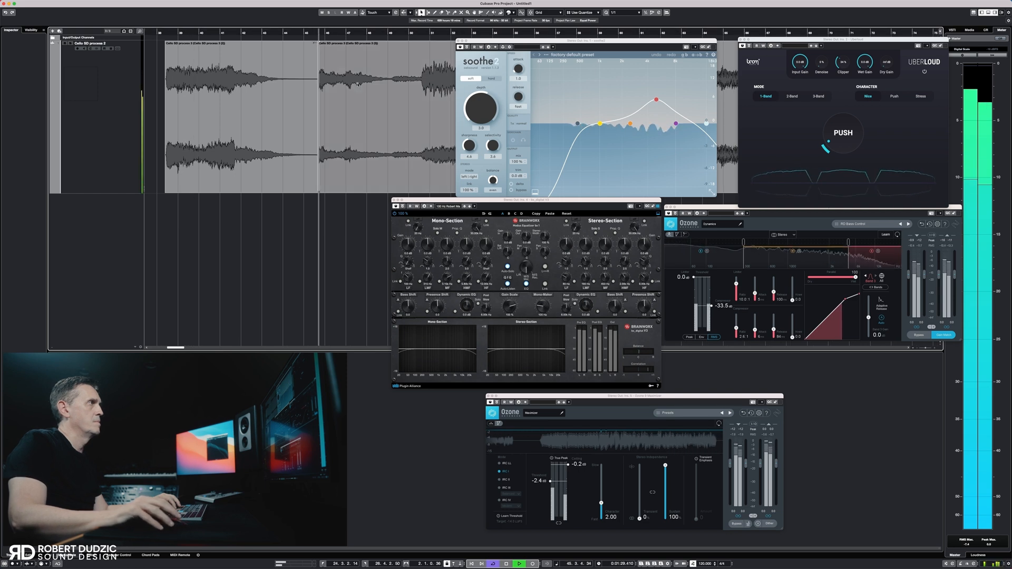
scroll(358, 84, "right", 3)
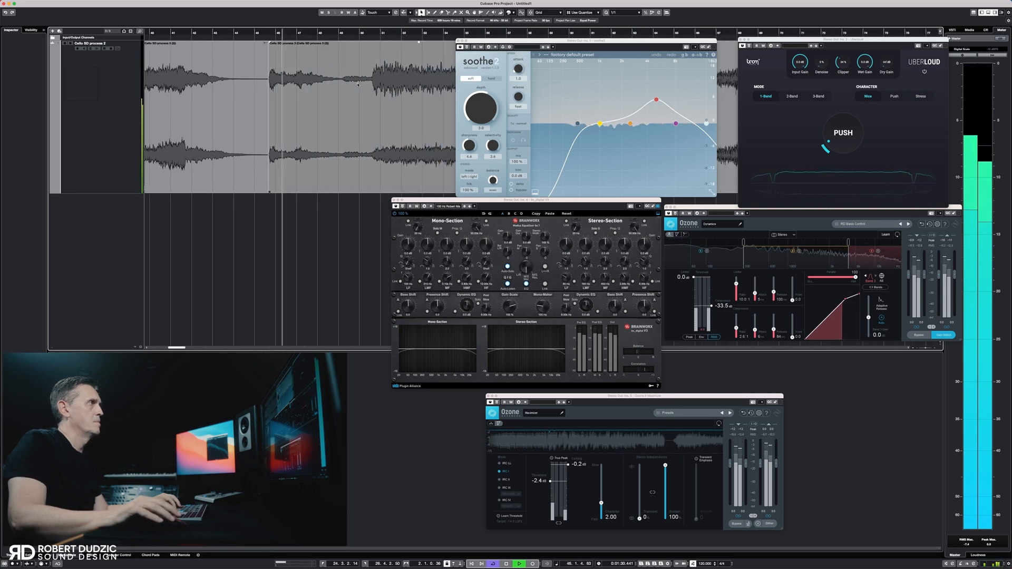
scroll(358, 84, "right", 8)
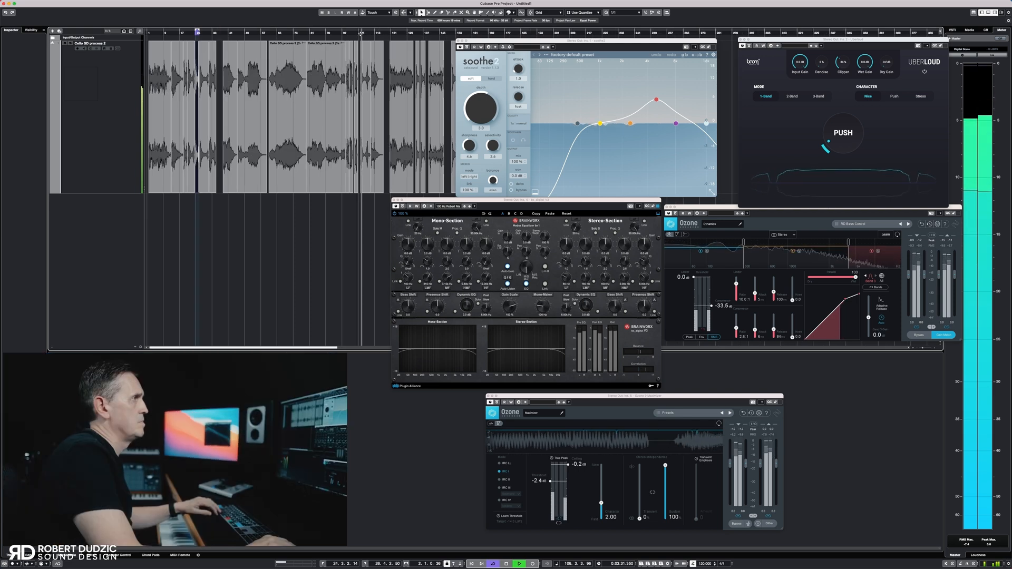
key("space")
Render all cello events in place through the Stereo Out plug-in chain and move the soothe2 window clear of the rendered track
key("super+a")
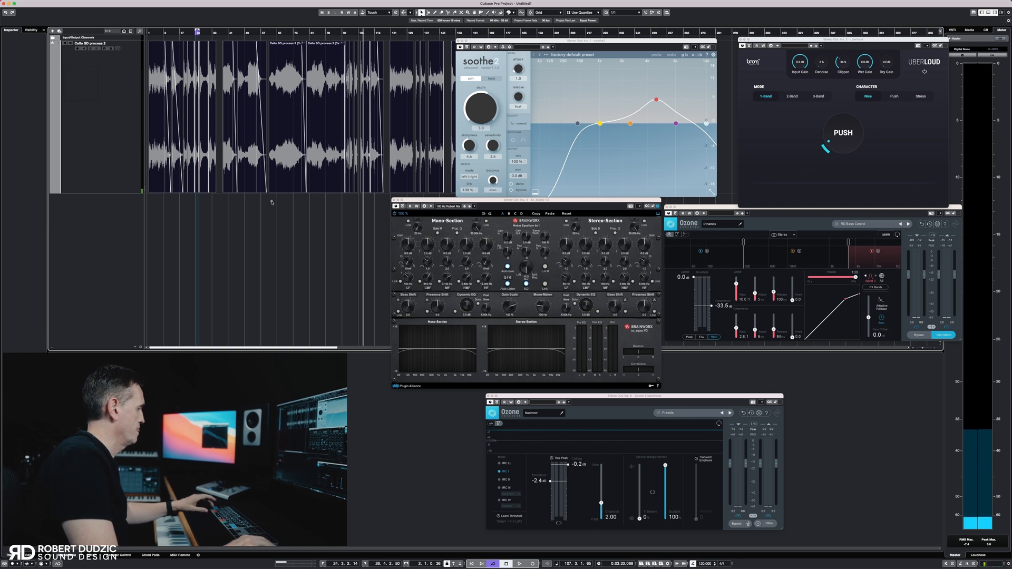
right_click(227, 169)
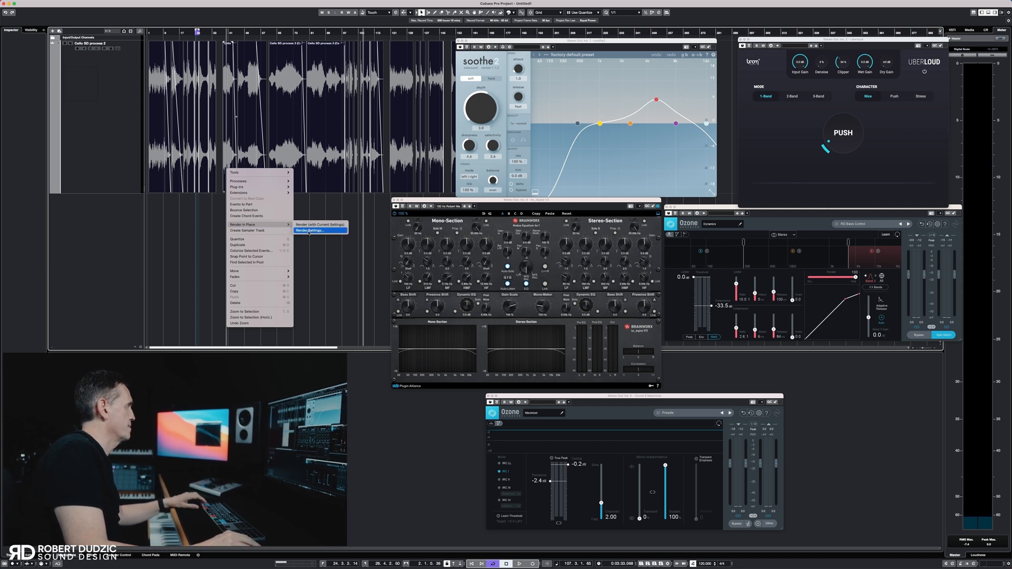
left_click(309, 231)
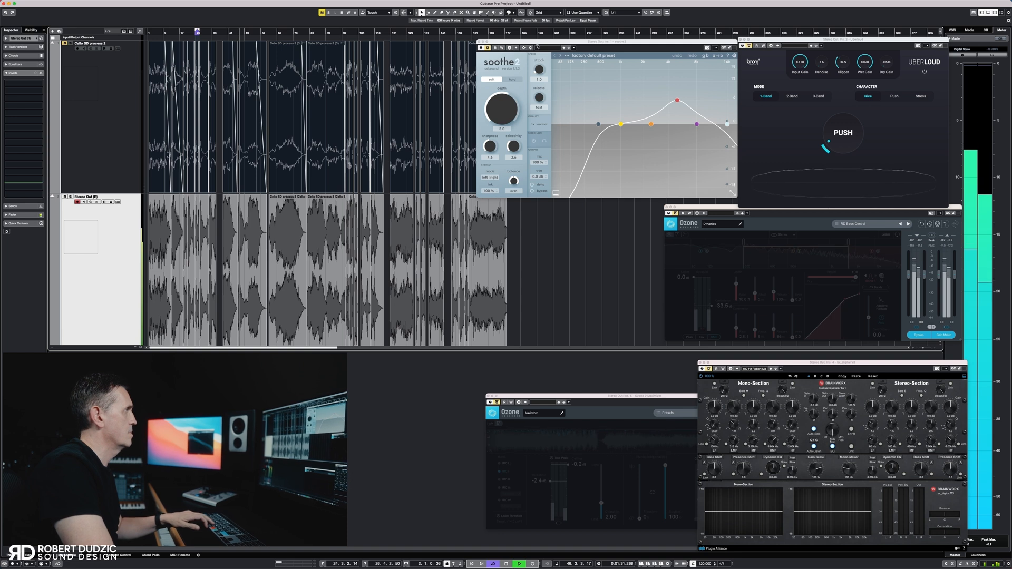
left_click_drag(537, 46, 579, 48)
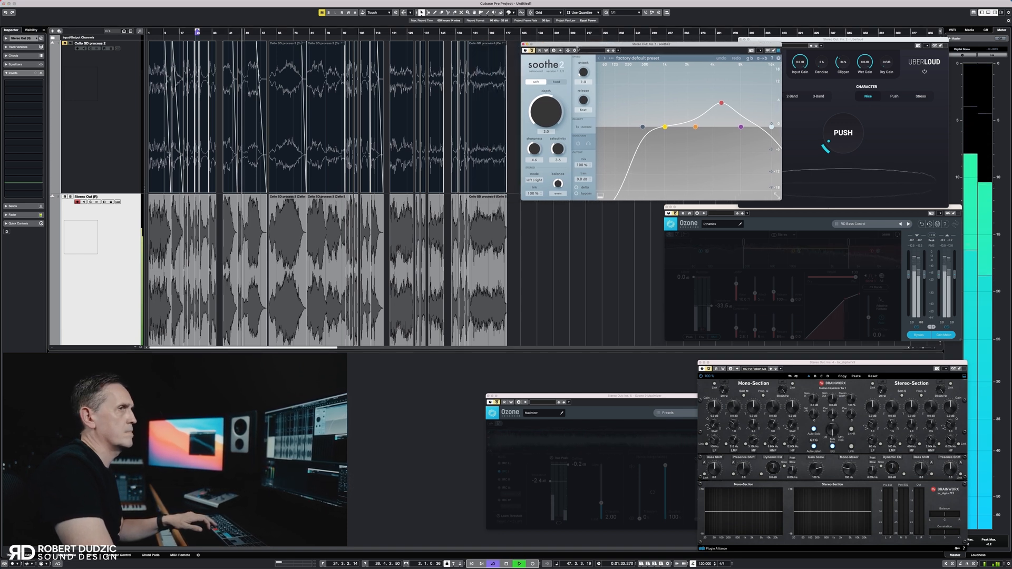